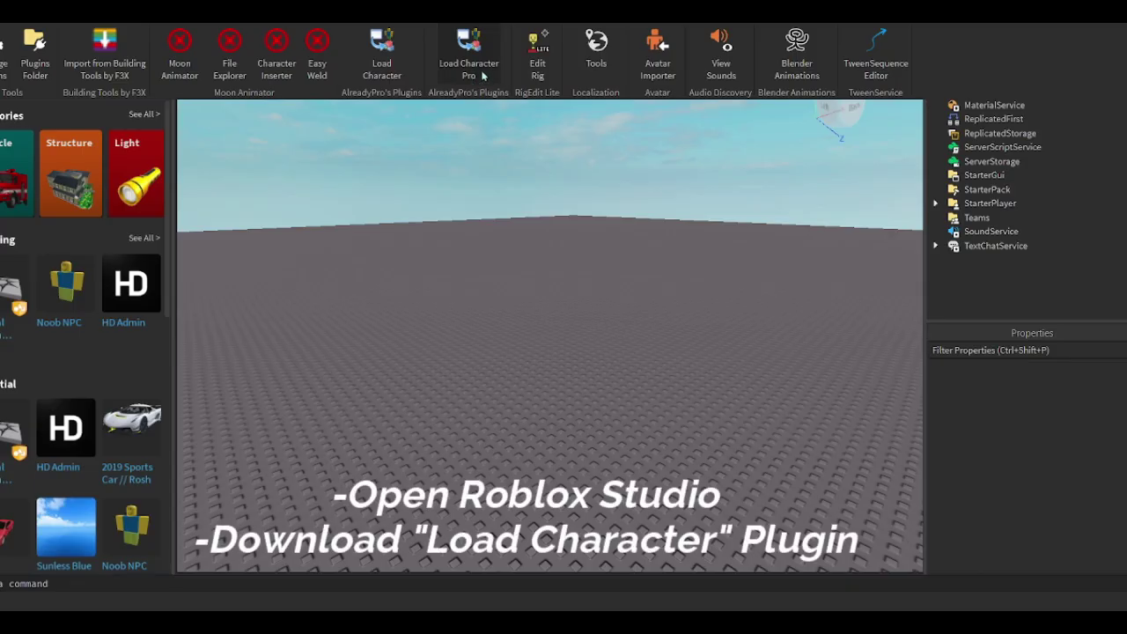
Import the user's avatar by username as an R6 character and frame it in the Workspace.
left_click(482, 76)
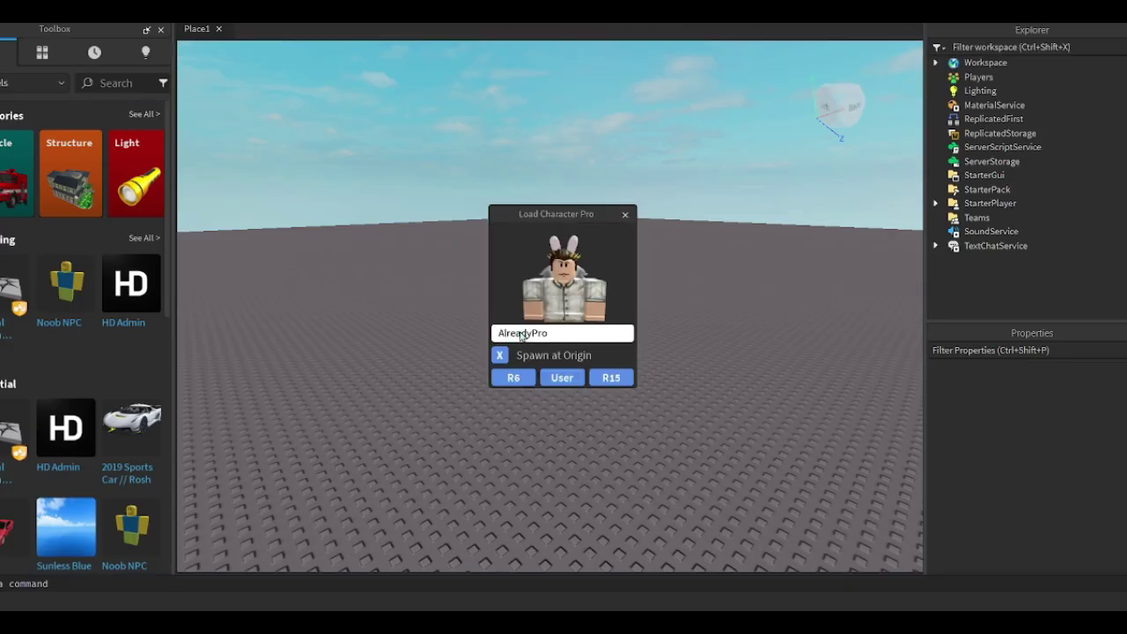
double_click(523, 335)
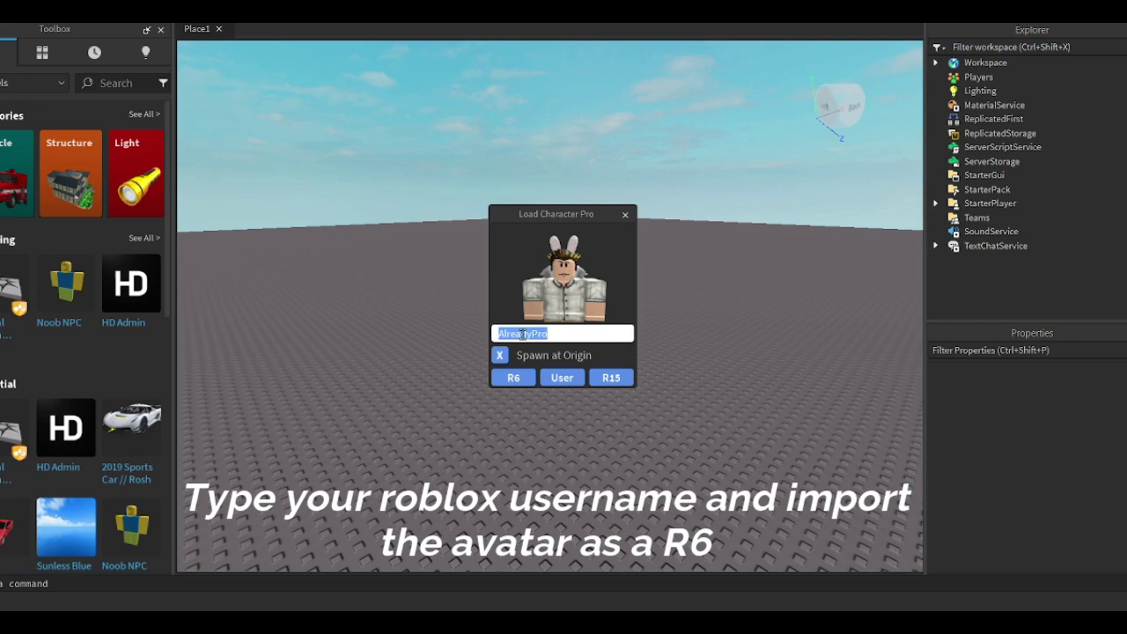
type("v")
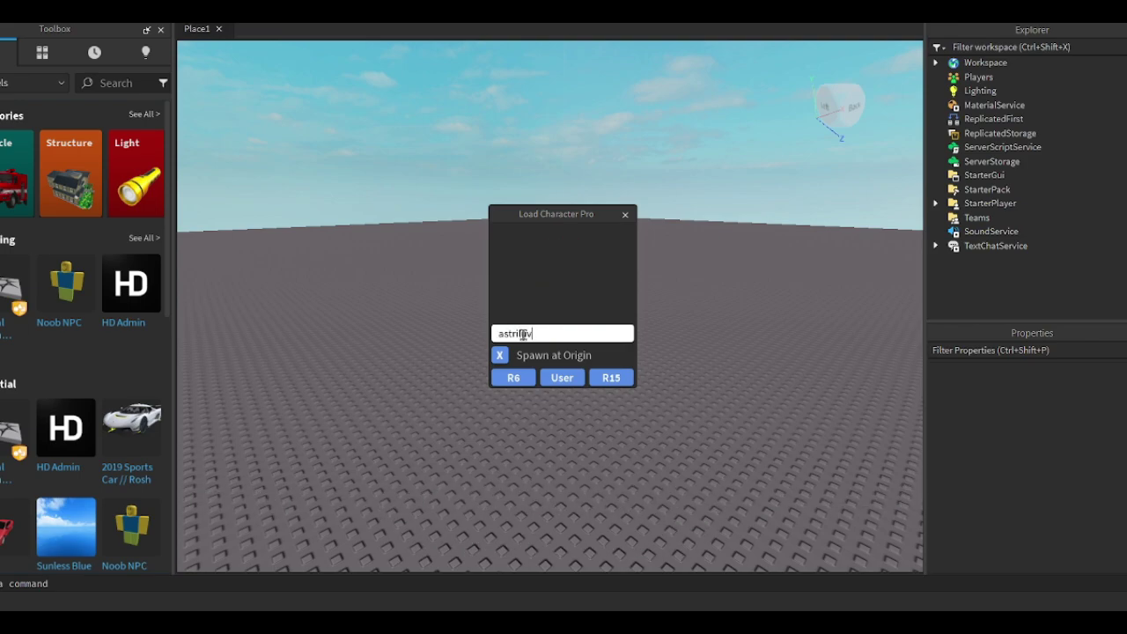
left_click(626, 214)
left_click(679, 370)
key("f")
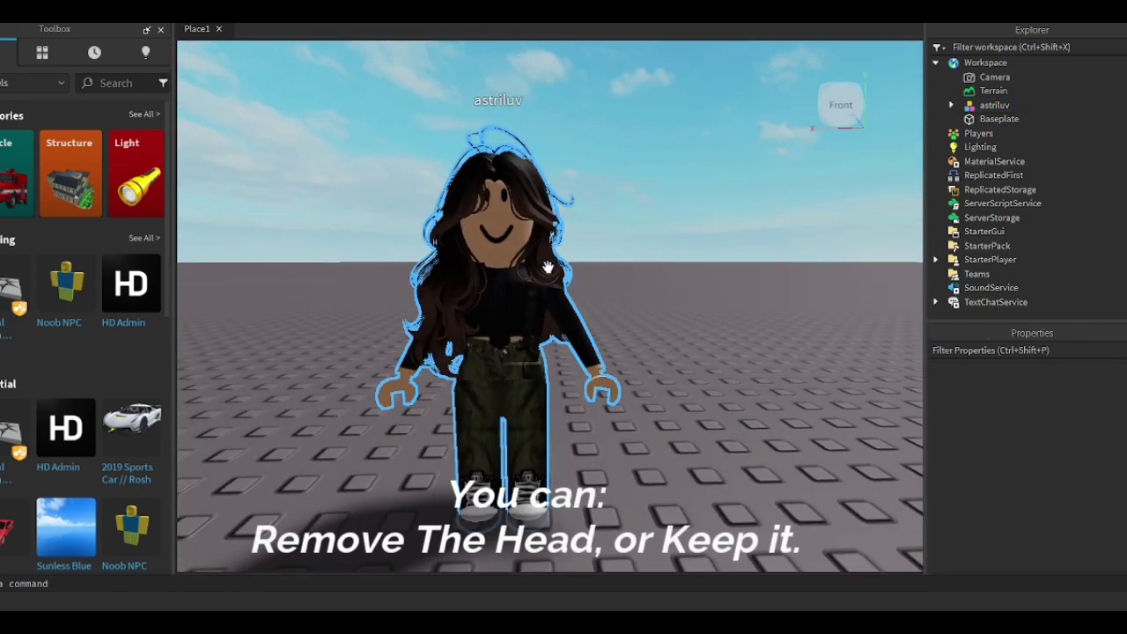
Expand the avatar in Explorer and delete its Head part.
left_click(547, 267)
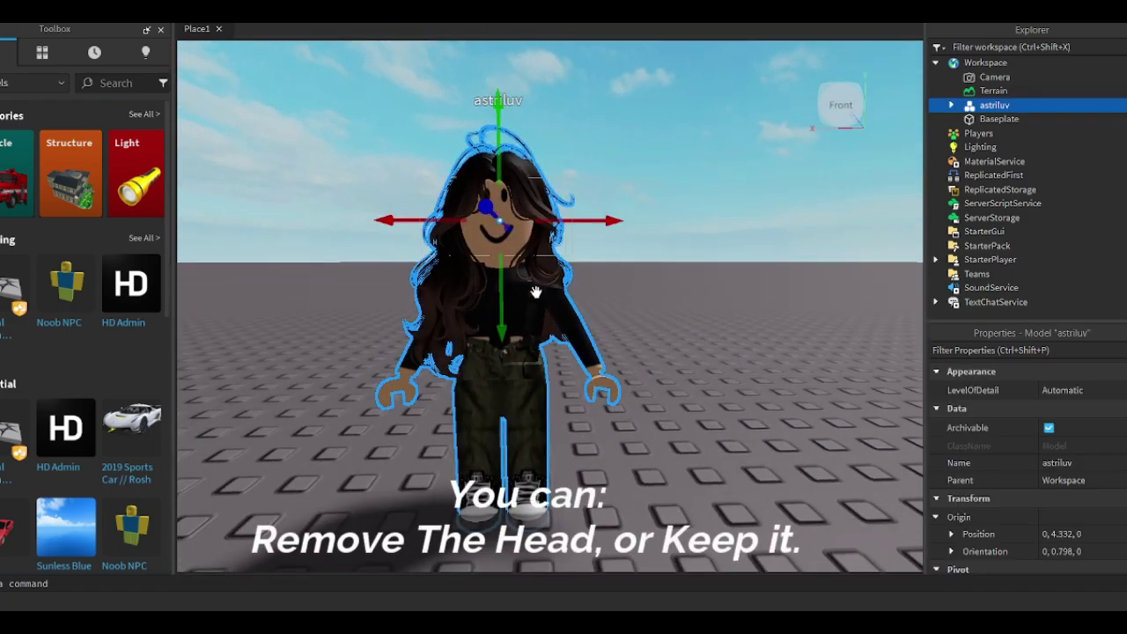
left_click(951, 104)
left_click(1004, 189)
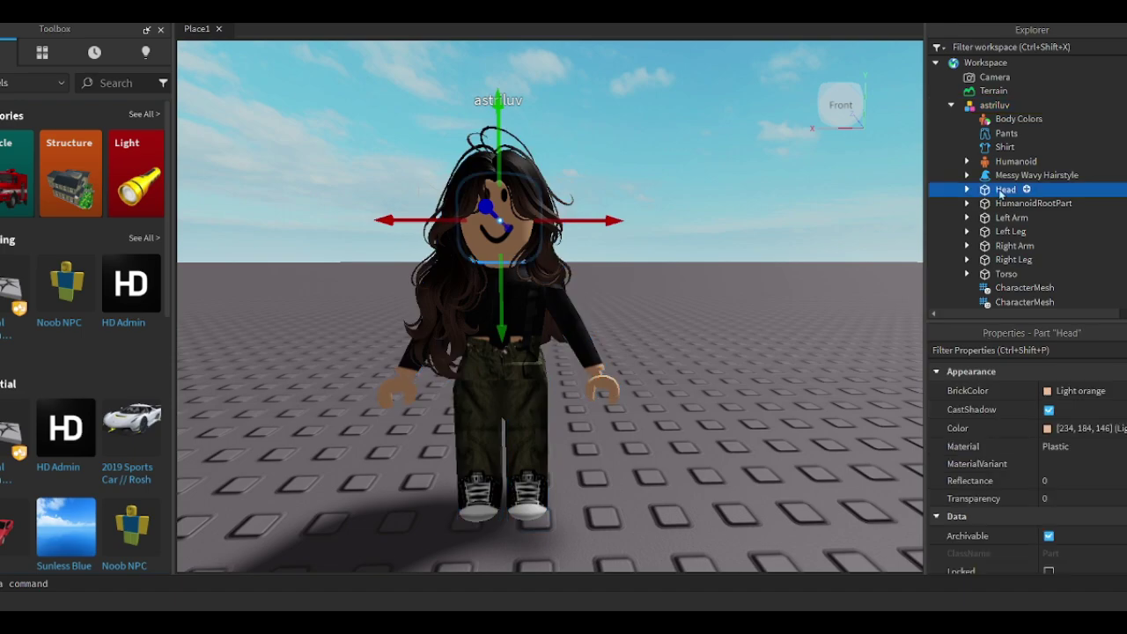
left_click(993, 127, "shift")
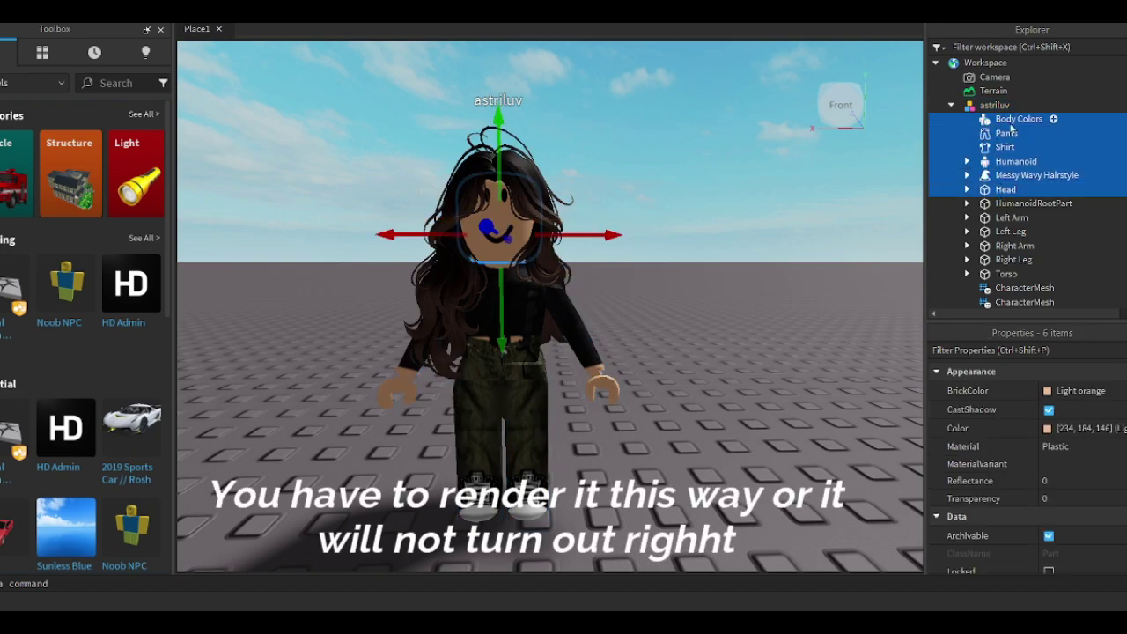
left_click(1005, 188)
key("Delete")
Select Body Colors through the Messy Wavy Hairstyle accessory and open their context menu.
left_click(1007, 178)
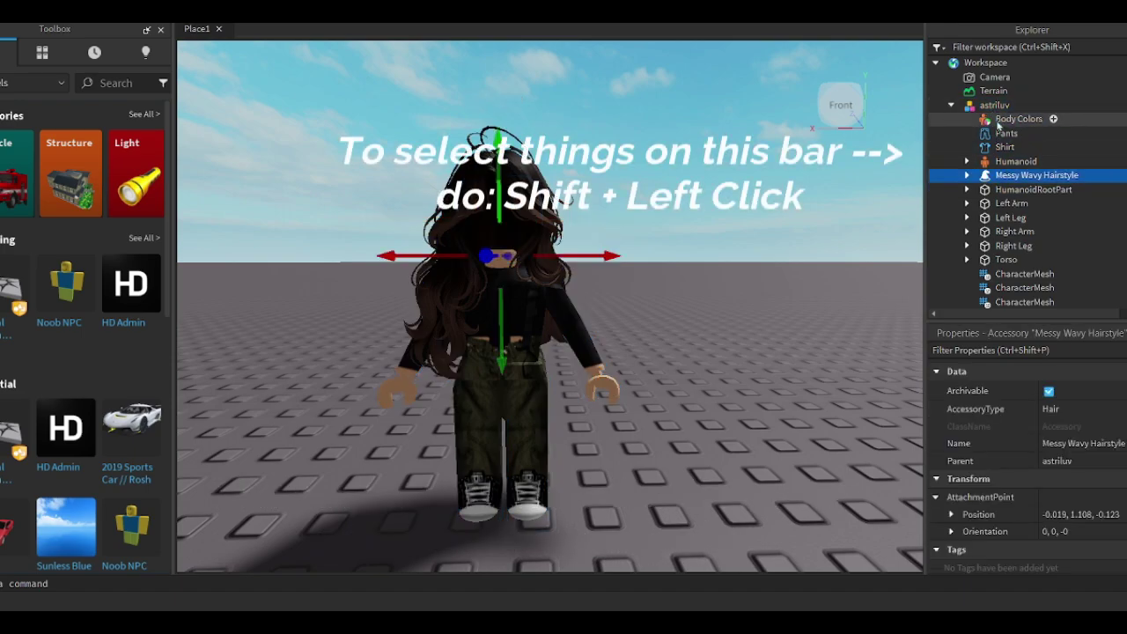
left_click(997, 124, "shift")
right_click(1004, 132)
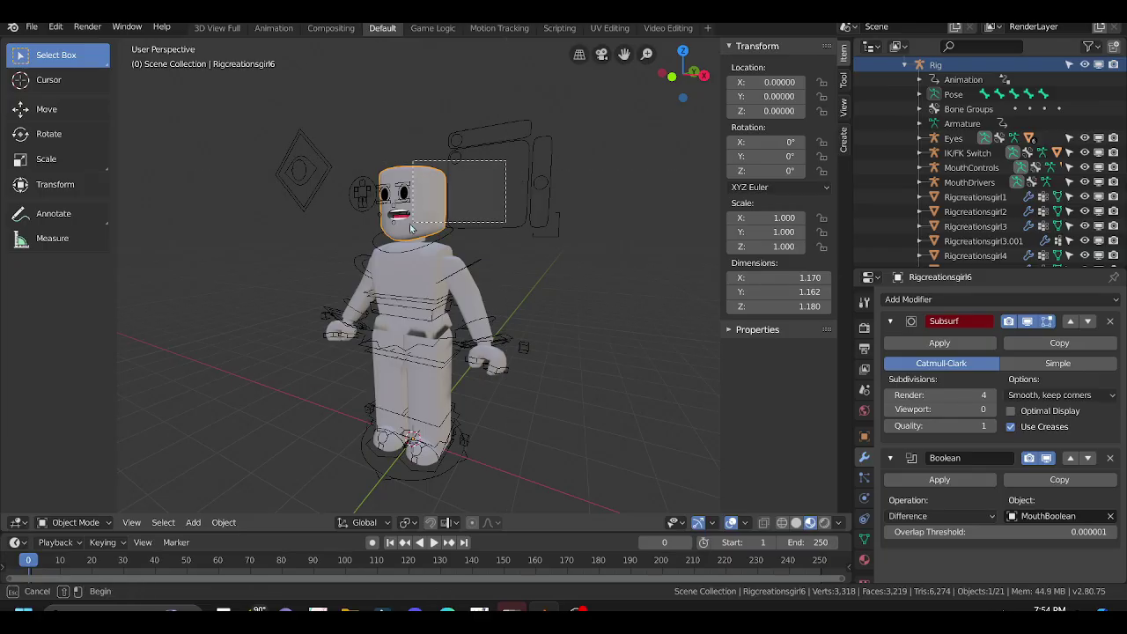
Box-select the rig's head objects and delete them.
key("b")
left_click_drag(331, 159, 504, 236)
key("x")
left_click(504, 326)
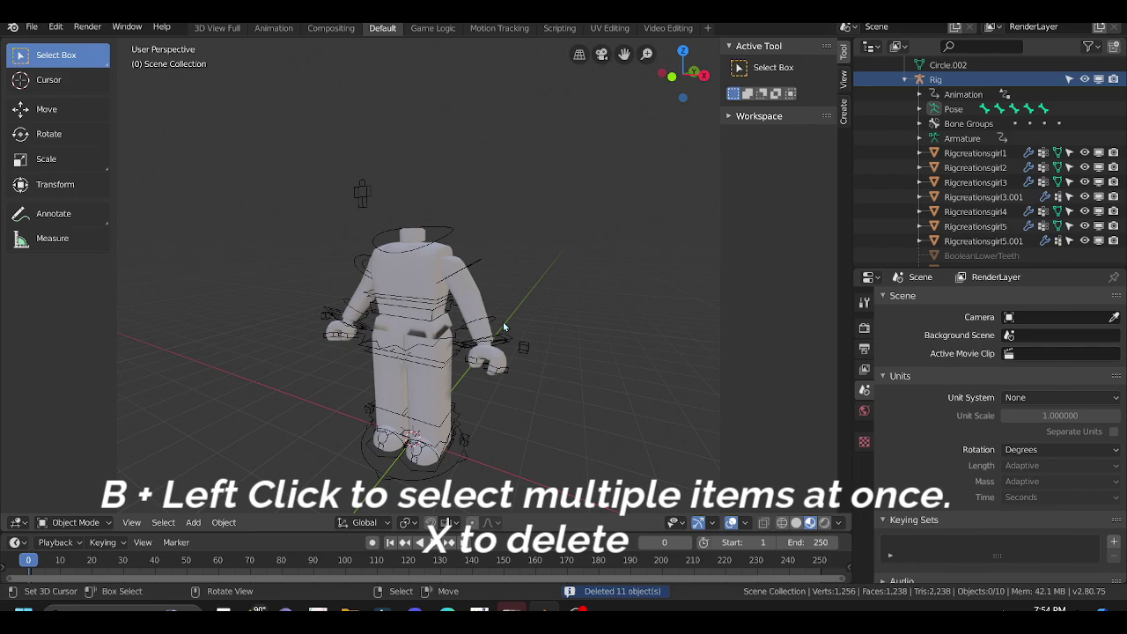
Load the avatar's clothing image into the body's Texture node through a temporary Shader Editor.
left_click(422, 291)
key("n")
mouse_move(835, 40)
left_mouse_down()
mouse_move(842, 420)
mouse_move(840, 410)
left_mouse_up()
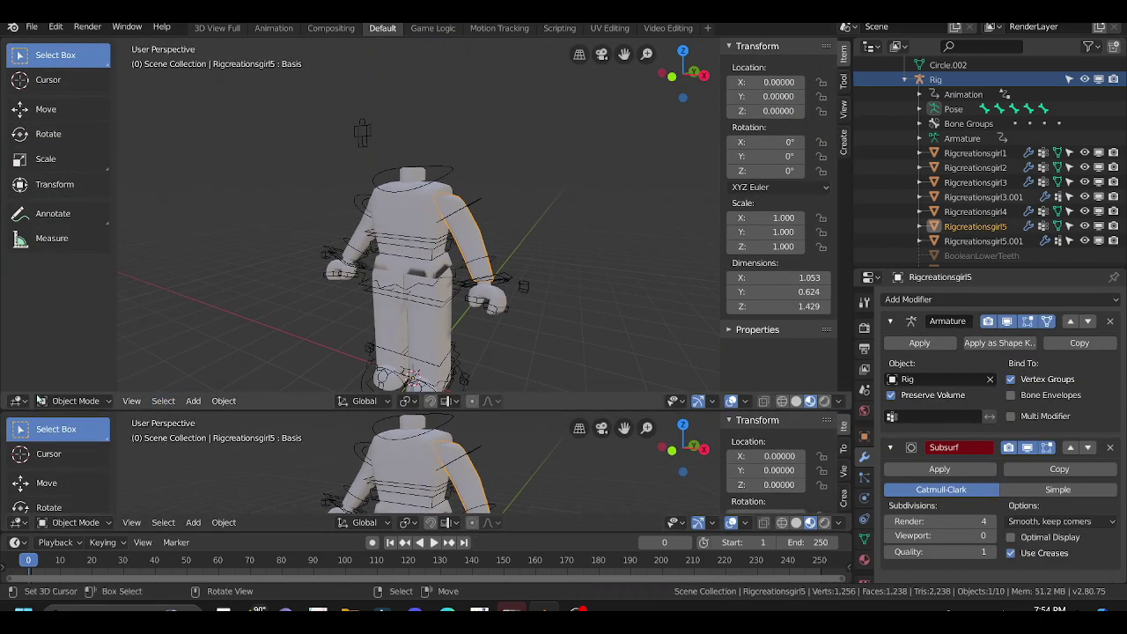
left_click(16, 401)
left_click(53, 300)
scroll(217, 326, "up", 3)
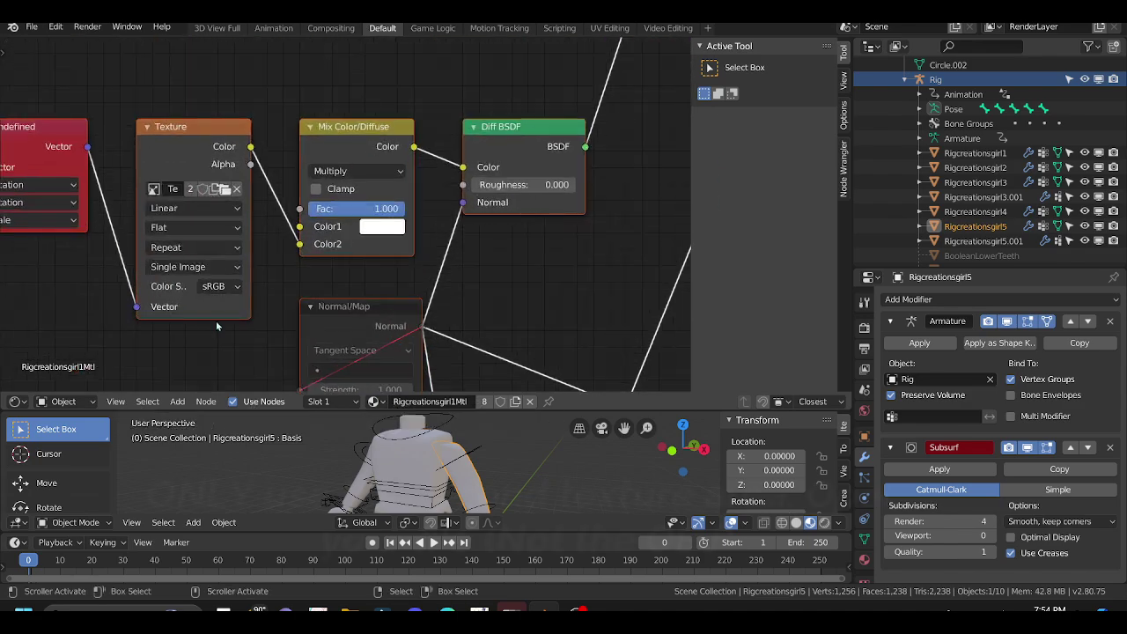
left_click(225, 190)
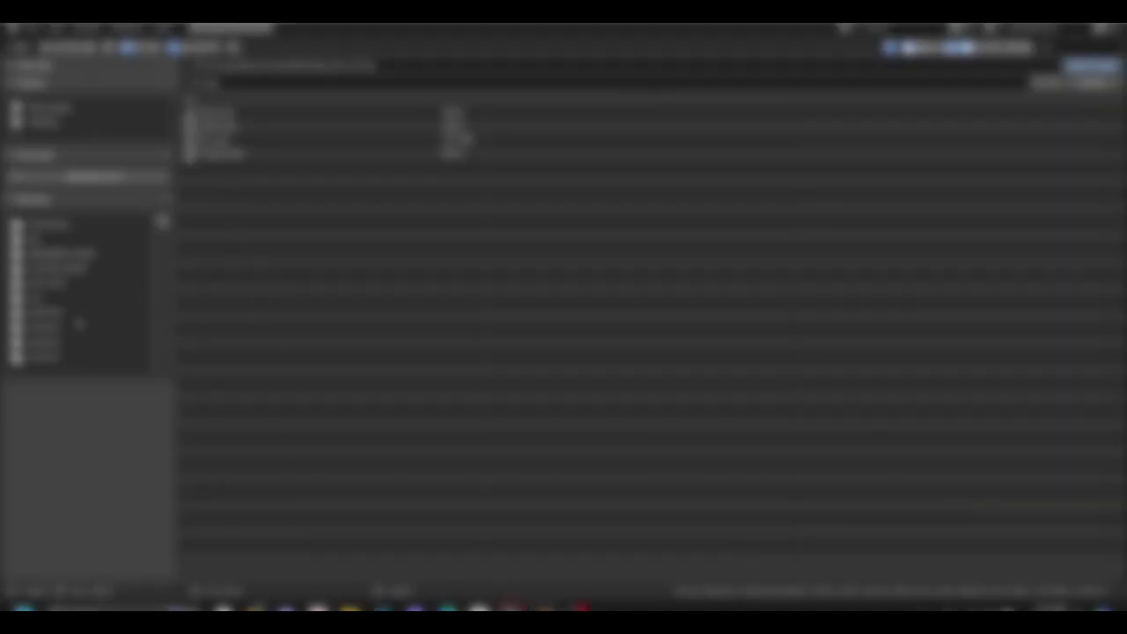
left_click(74, 319)
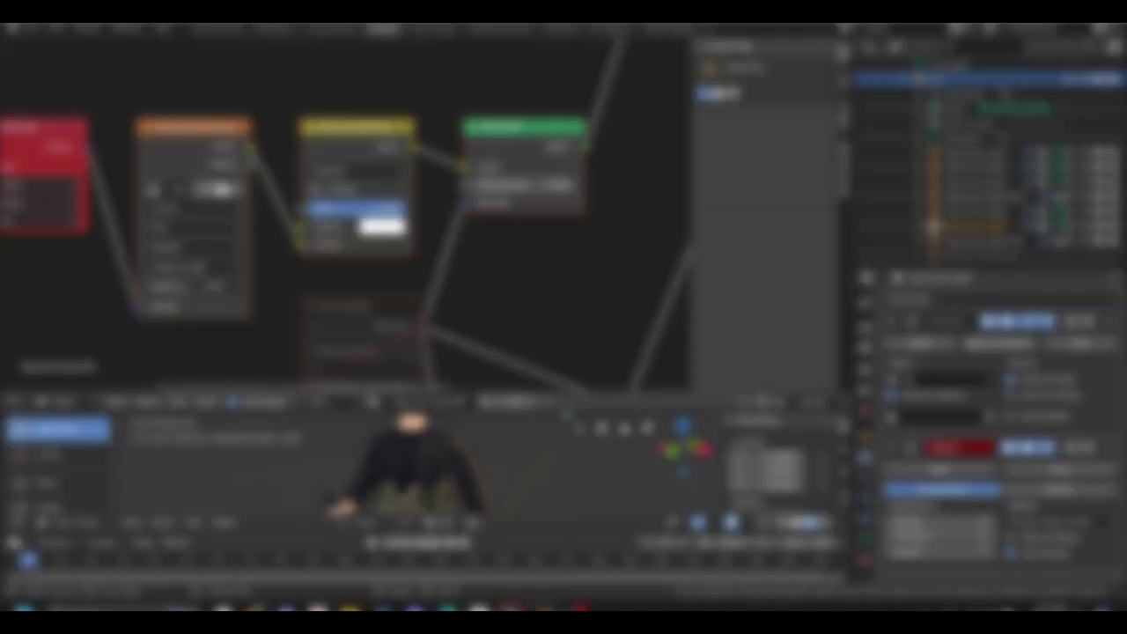
left_click_drag(352, 392, 352, 54)
key("shift+grave")
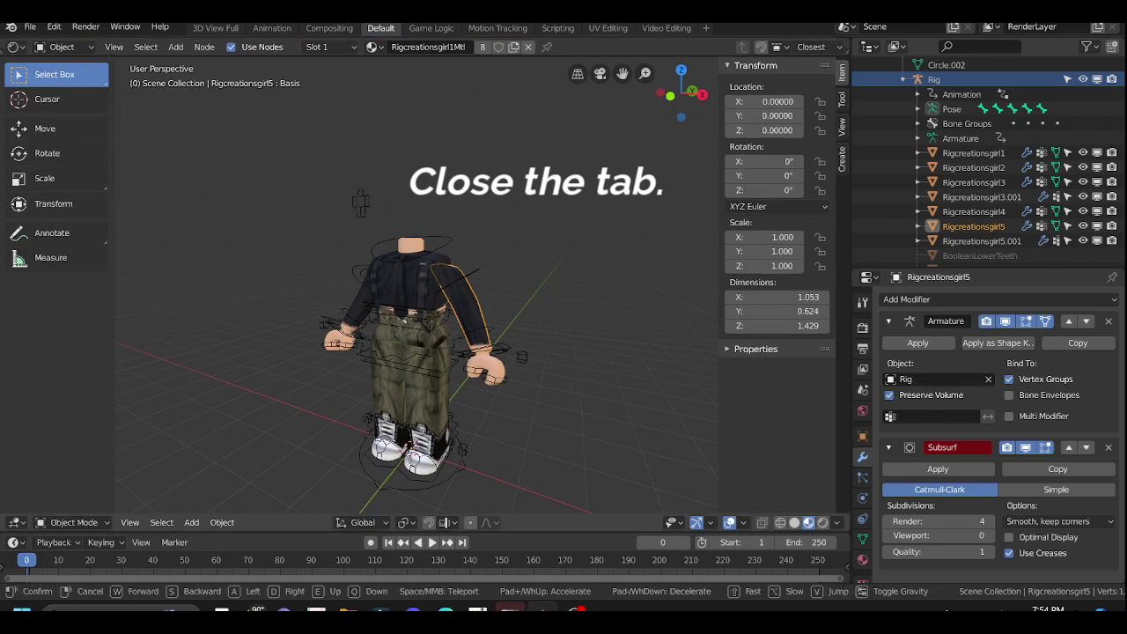
Import the avatar's Wavefront OBJ file from the recent export folder.
left_click(423, 350)
left_click(30, 27)
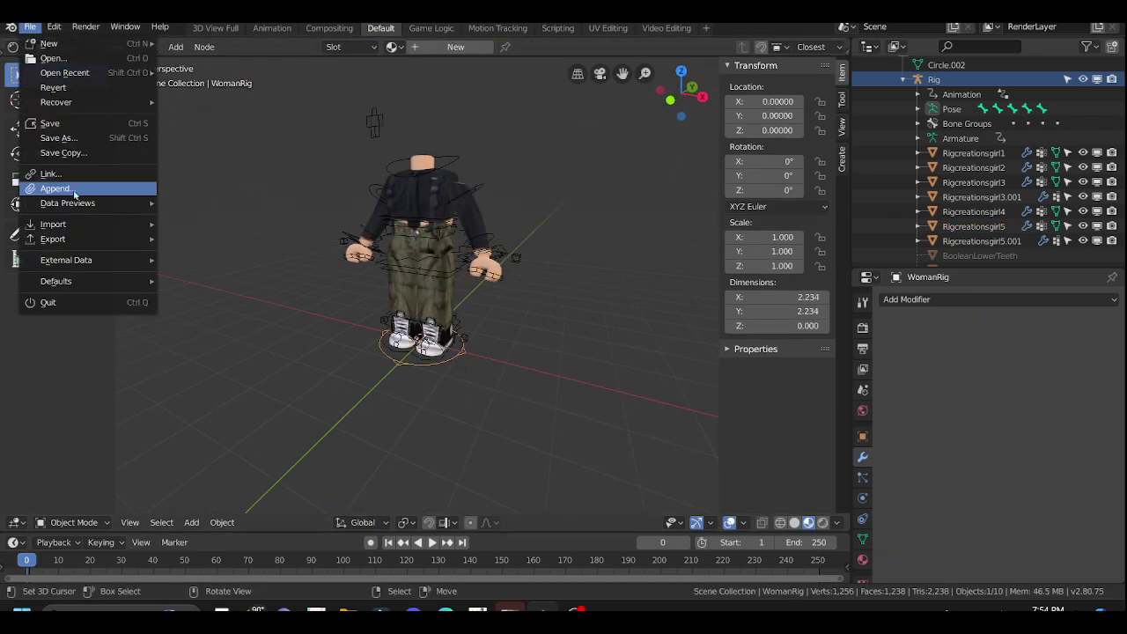
left_click(200, 300)
left_click(44, 223)
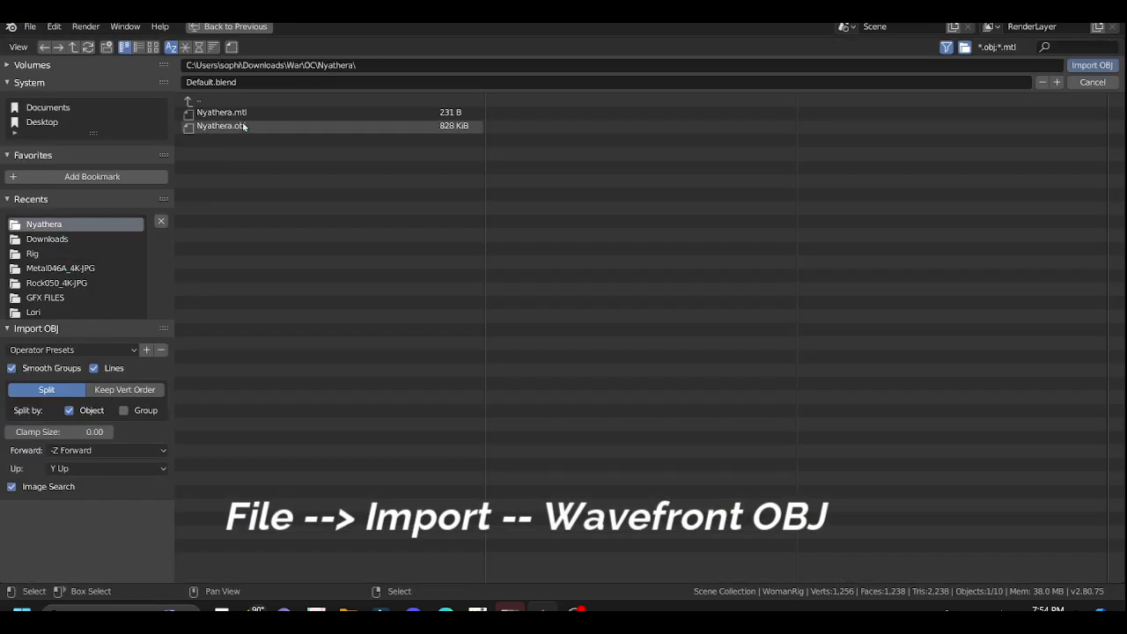
double_click(241, 123)
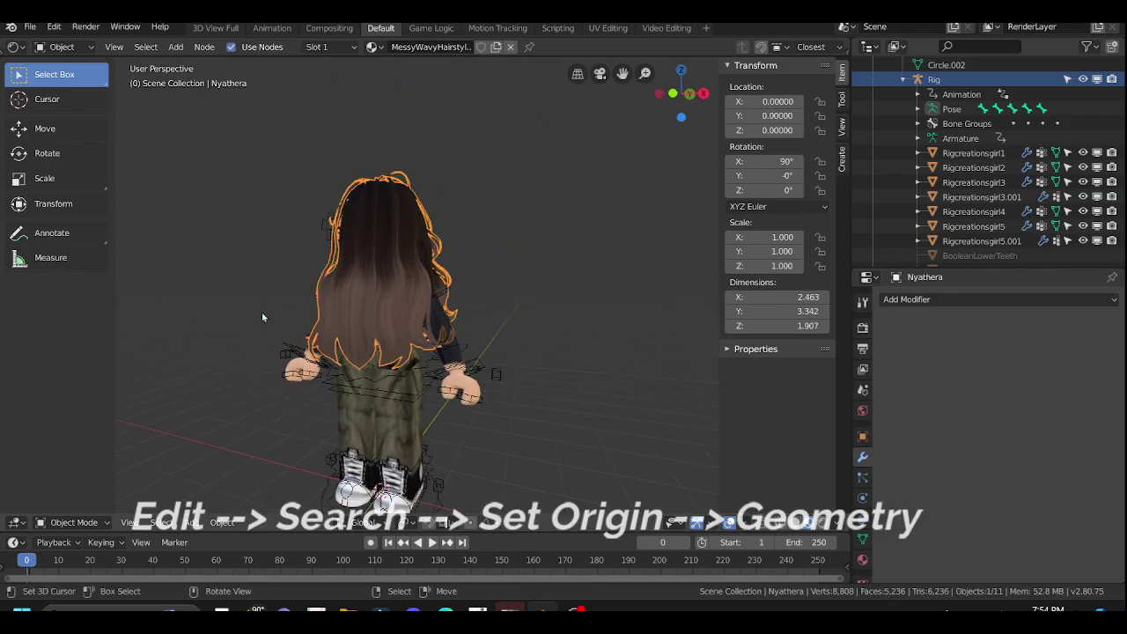
Set the model's origin to its geometry and rotate it 180° around Z.
left_click(53, 27)
left_click(96, 157)
type("g")
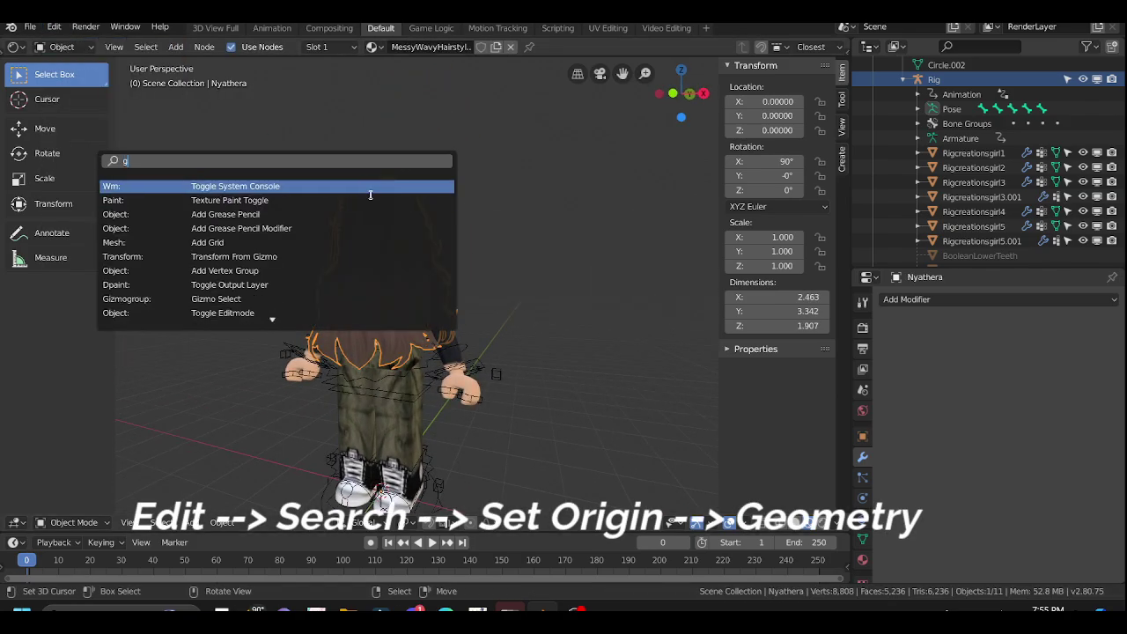
type("set e")
left_click(369, 189)
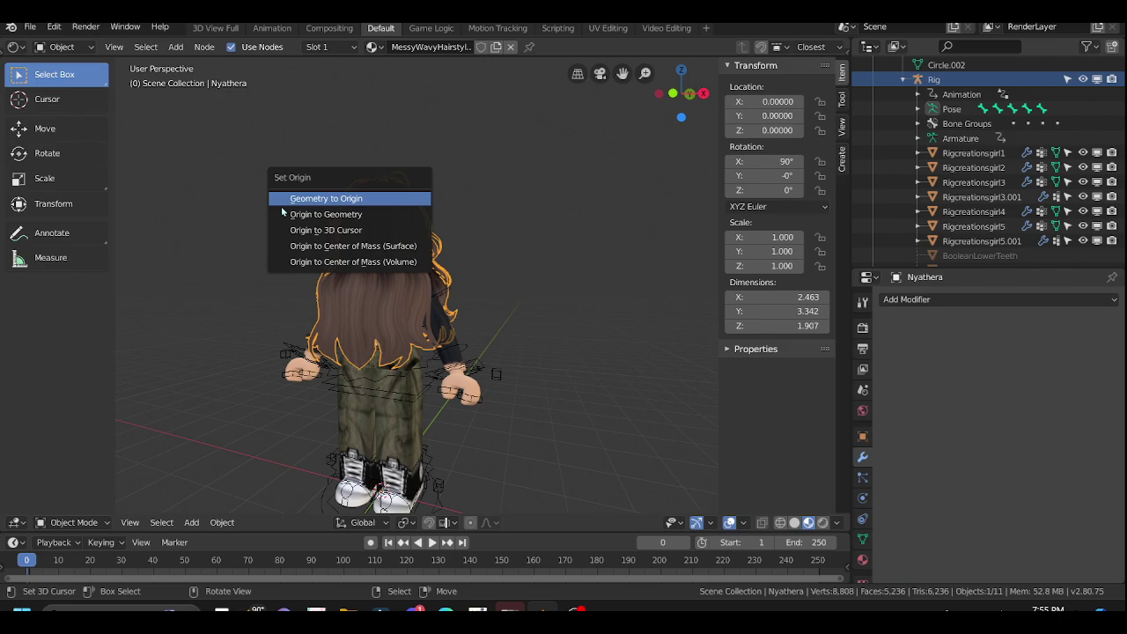
left_click(369, 217)
type("1")
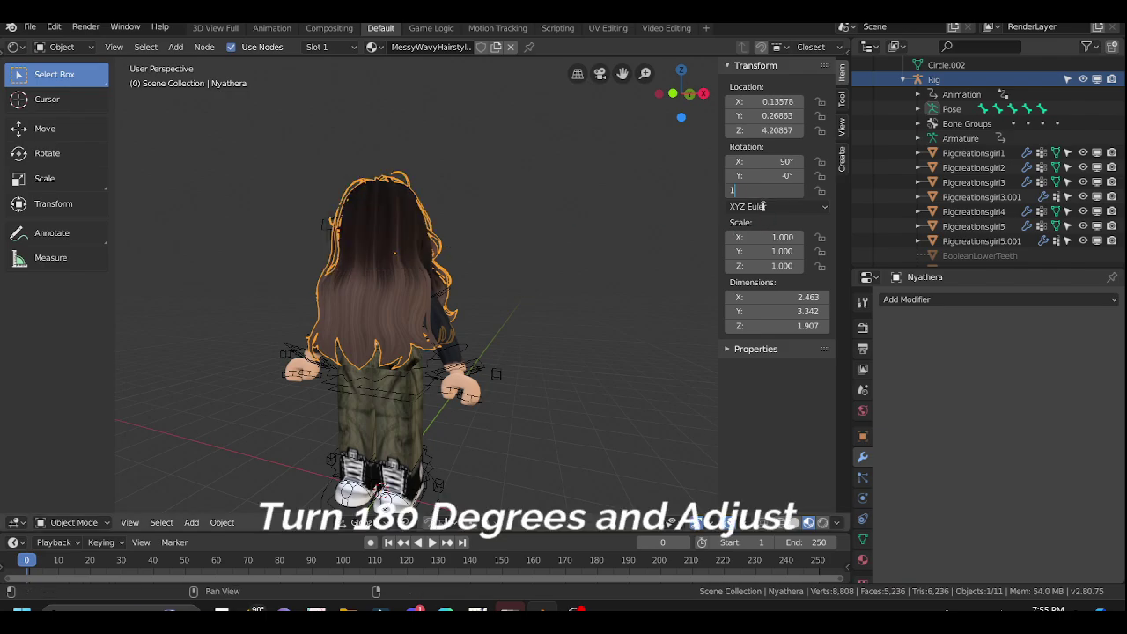
type("80")
key("Return")
left_click(44, 128)
middle_click_drag(466, 216, 565, 164)
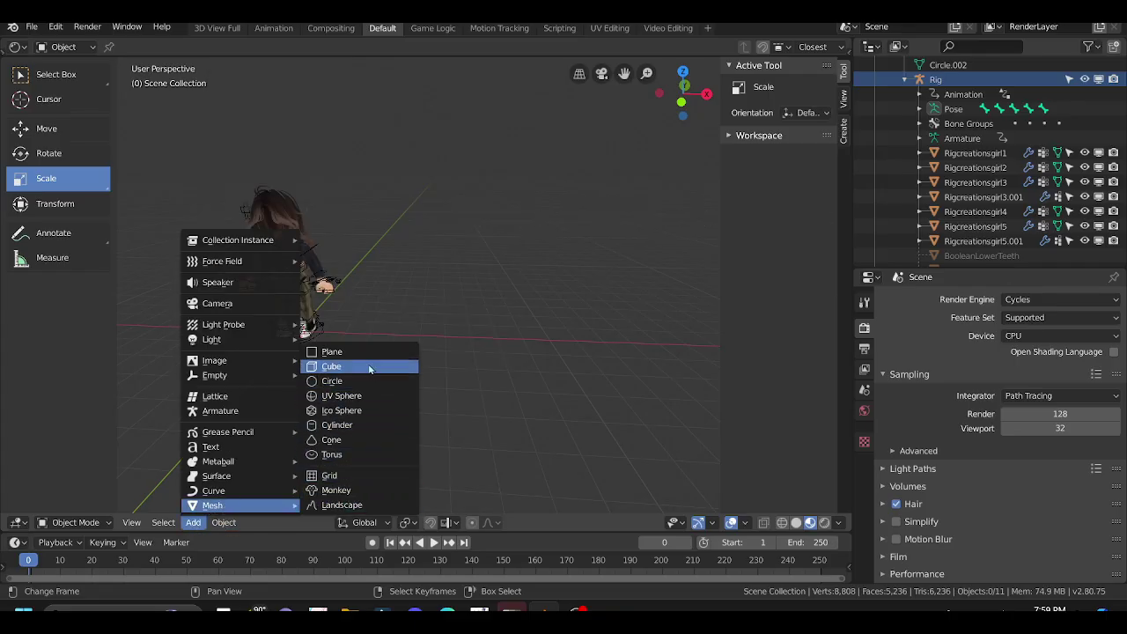
Add a plane beside the character and scale it up to 8.905.
left_click(368, 354)
left_click(77, 132)
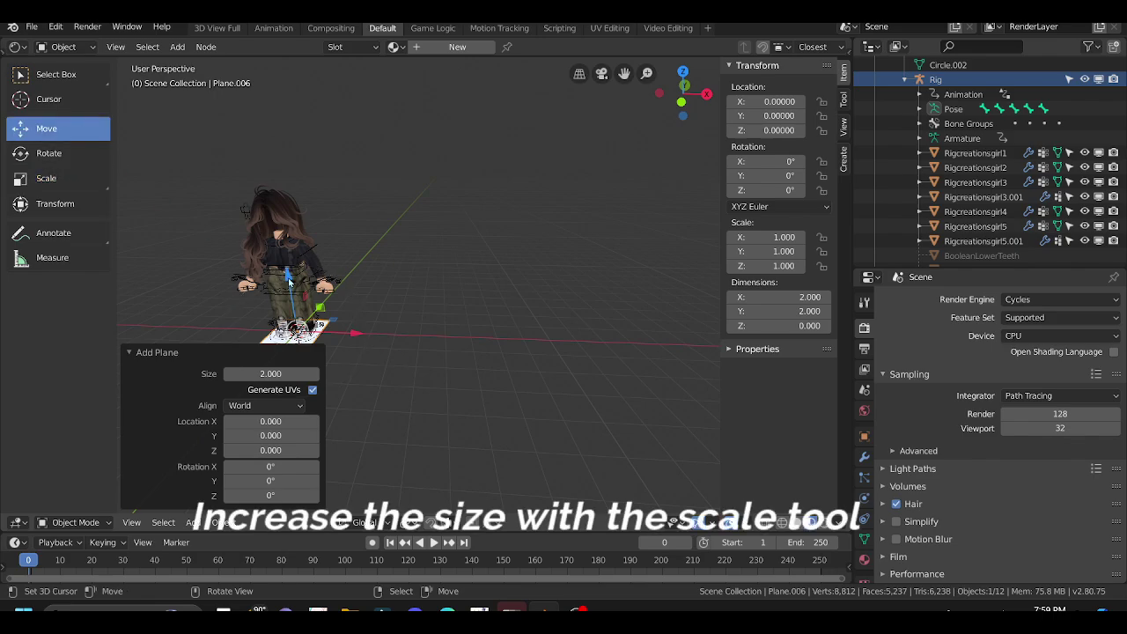
left_click_drag(348, 341, 596, 335)
key("KP_Decimal")
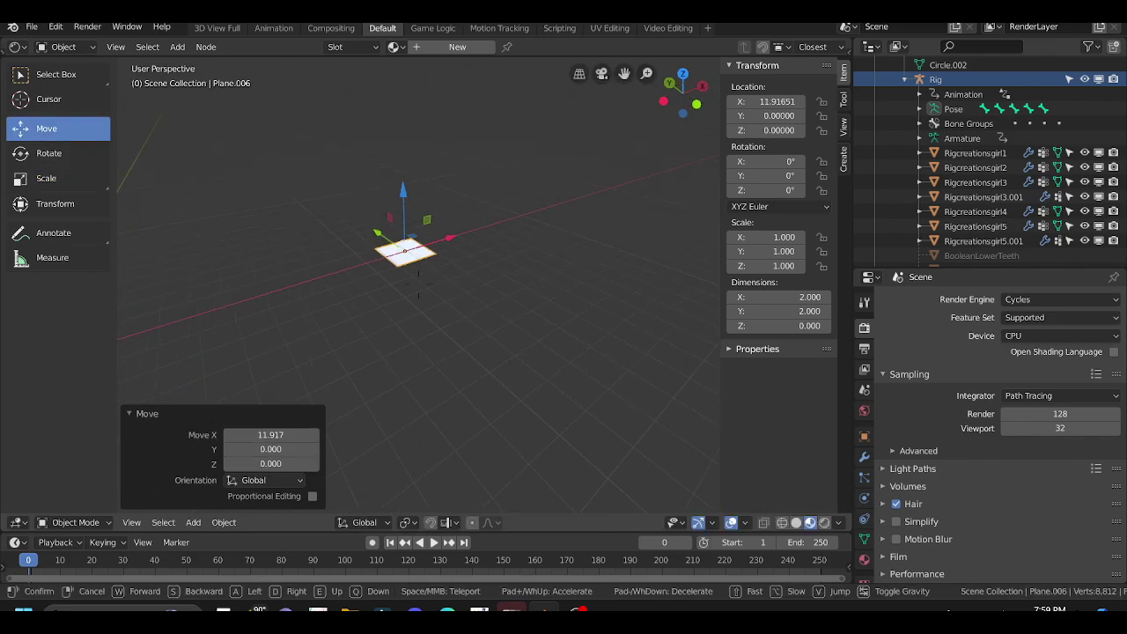
left_click(46, 178)
mouse_move(403, 255)
left_mouse_down()
mouse_move(227, 215)
mouse_move(290, 233)
left_mouse_up()
left_click(133, 415)
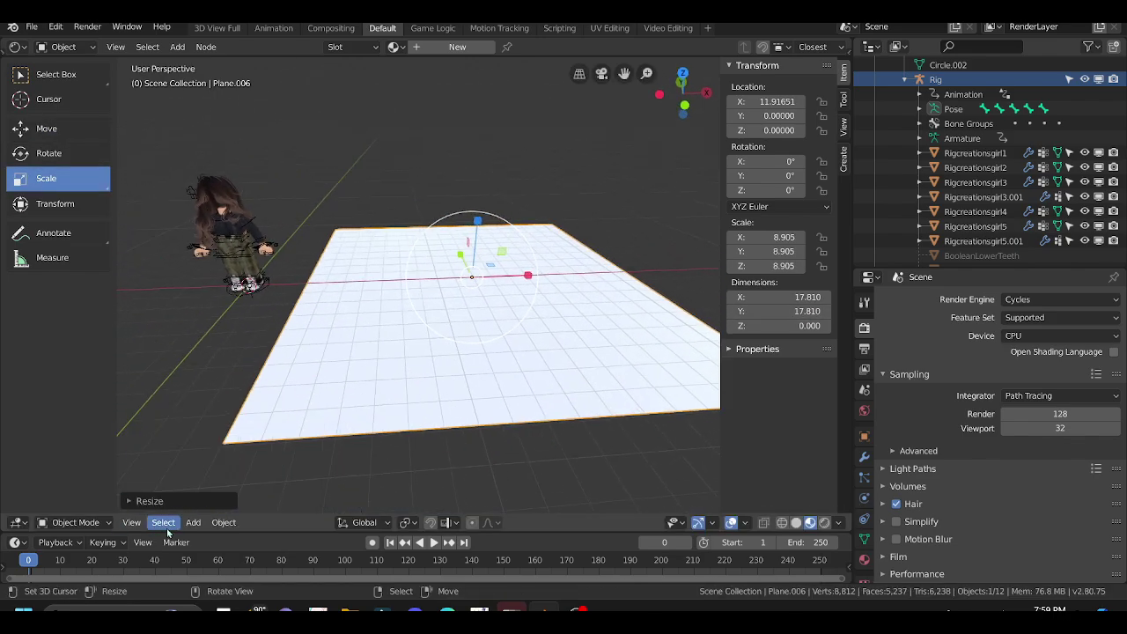
Subdivide the plane in Edit Mode with 100 cuts and return to Object Mode.
left_click(88, 526)
left_click(74, 490)
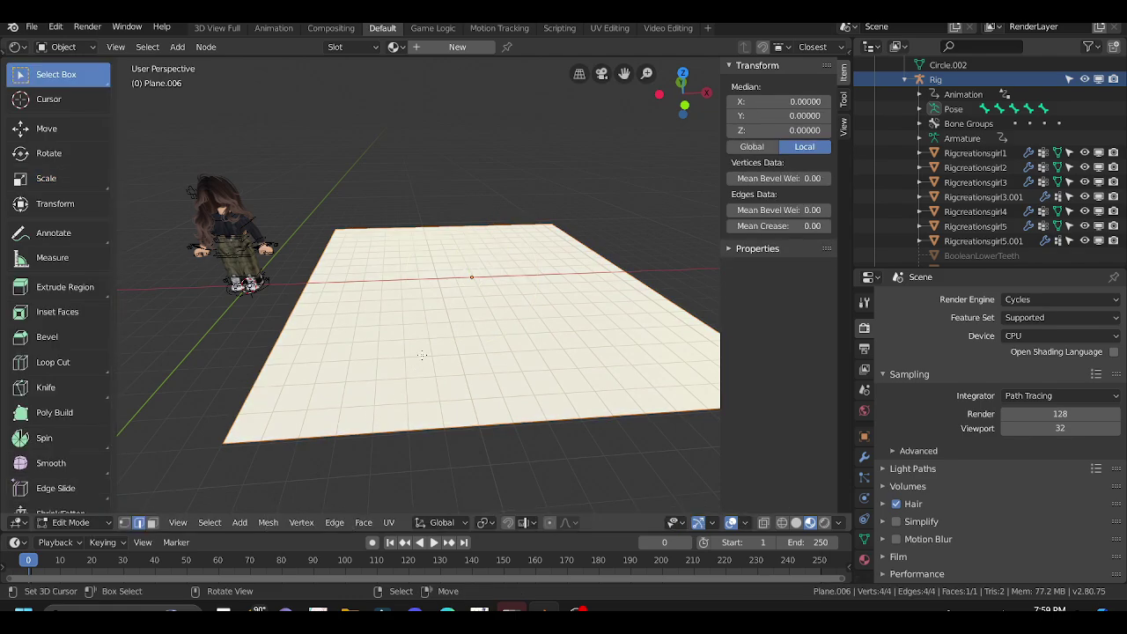
right_click(407, 310)
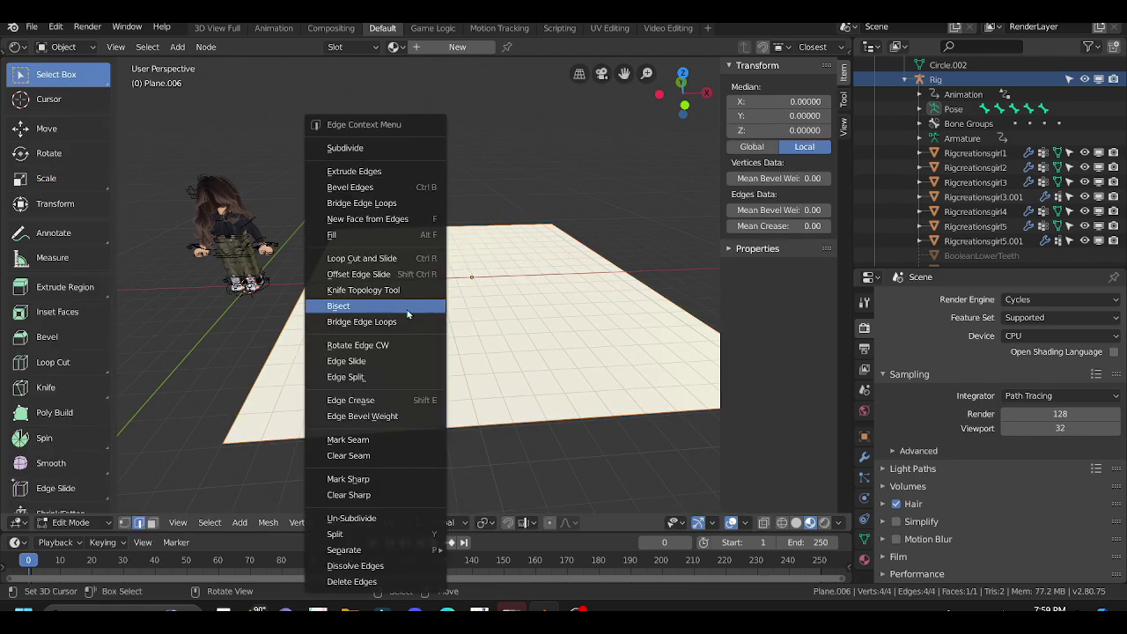
left_click(386, 148)
left_click(131, 505)
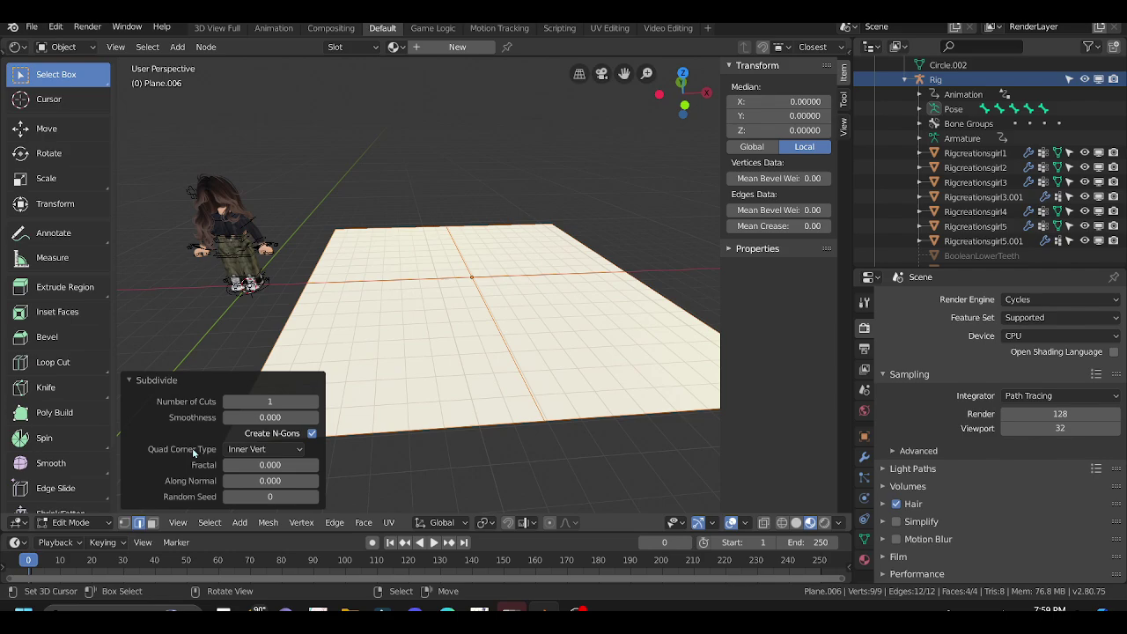
left_click(290, 402)
type("0")
key("Return")
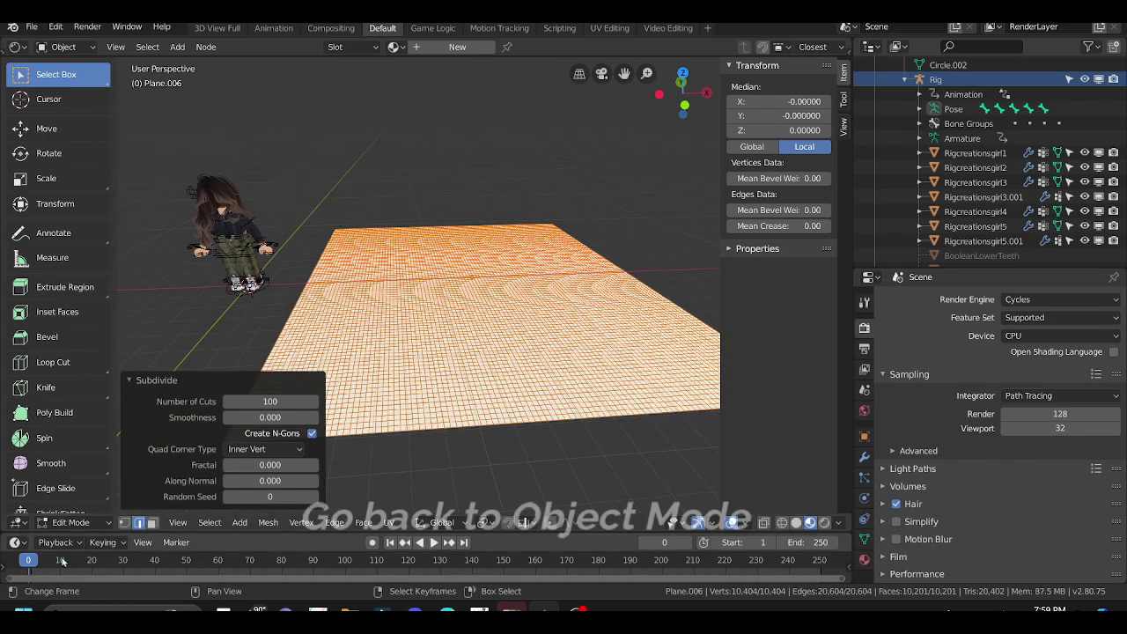
left_click(75, 522)
left_click(79, 497)
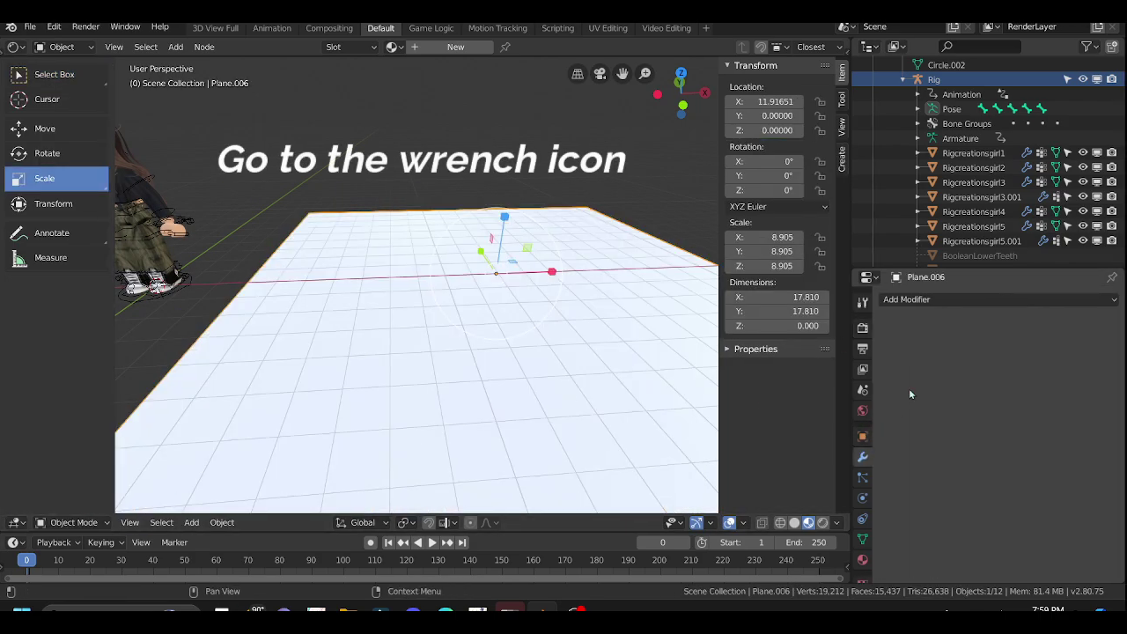
Add a Displace modifier to the plane driven by a new Clouds texture.
left_click(1013, 300)
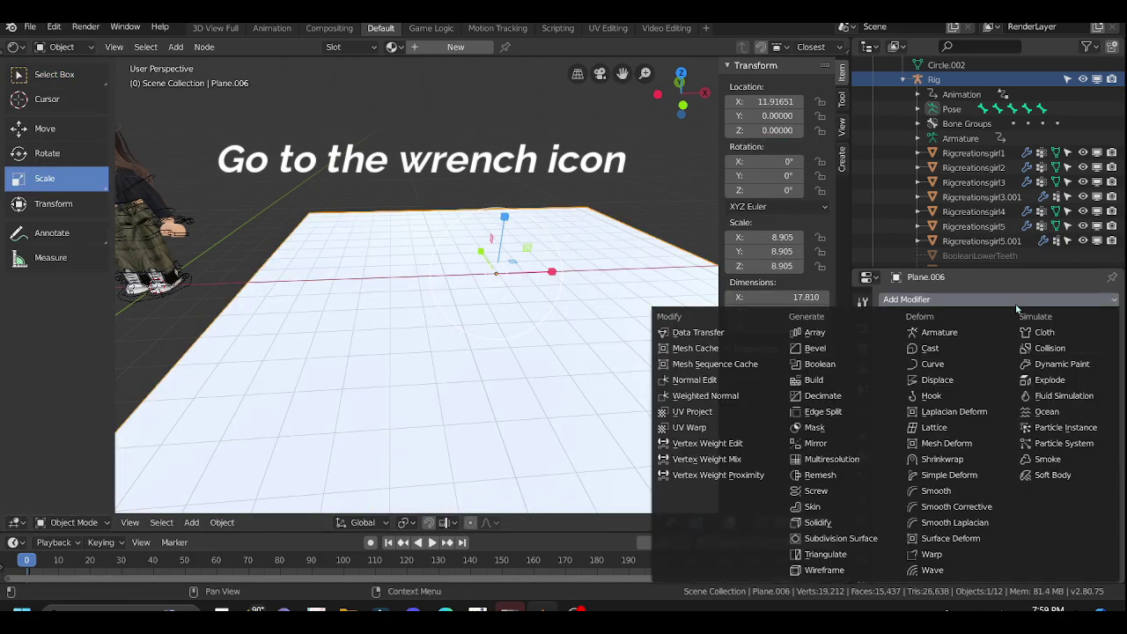
left_click(956, 382)
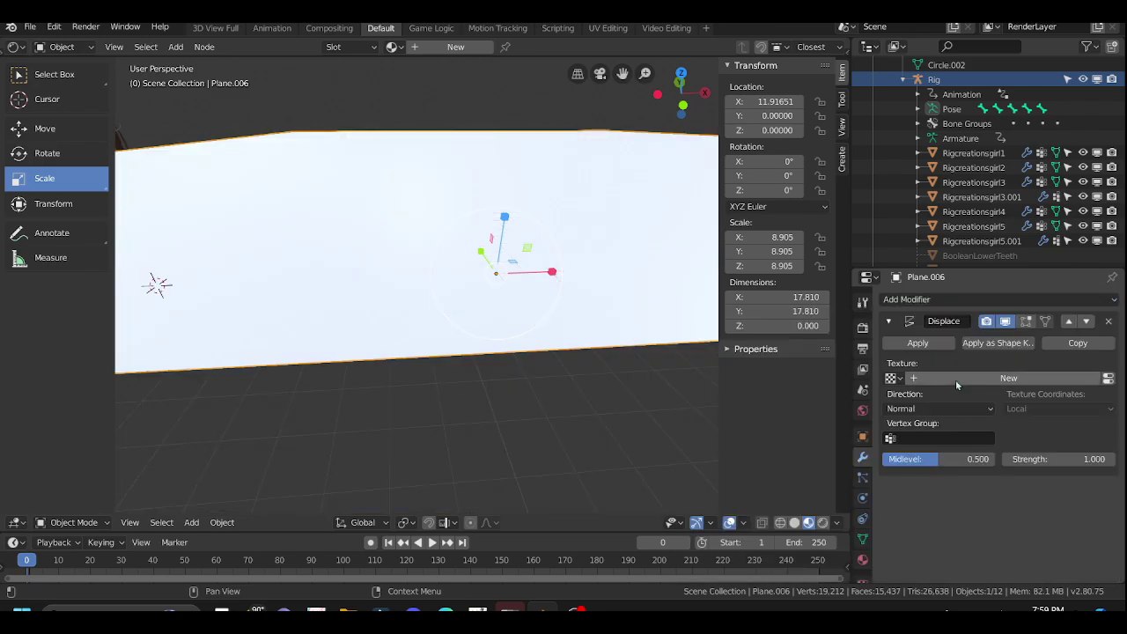
left_click(1027, 377)
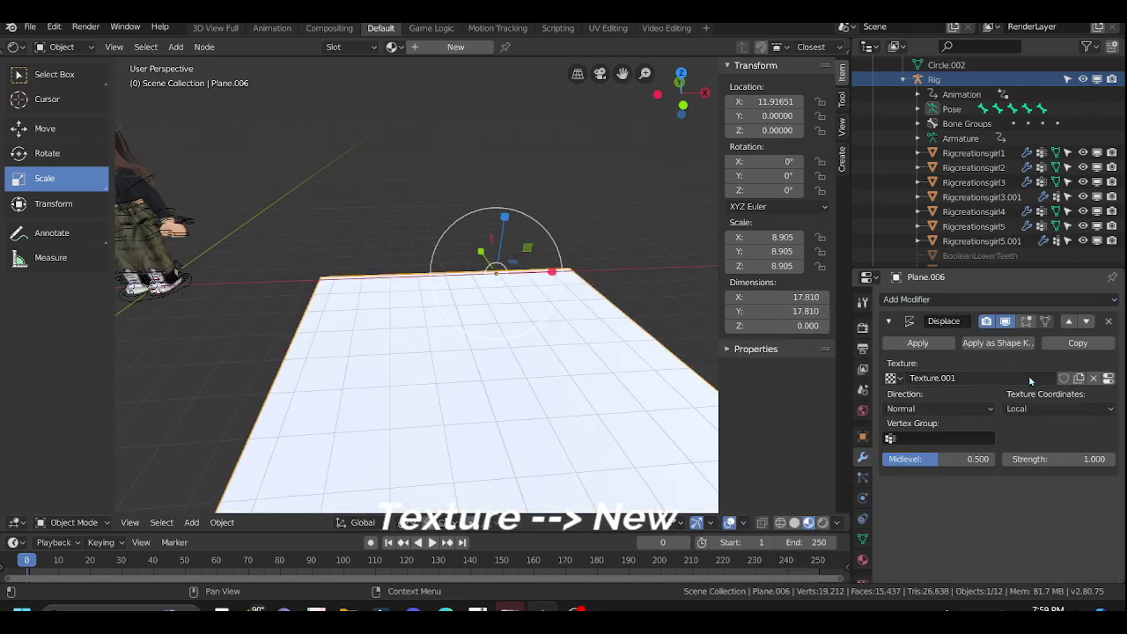
left_click(1110, 379)
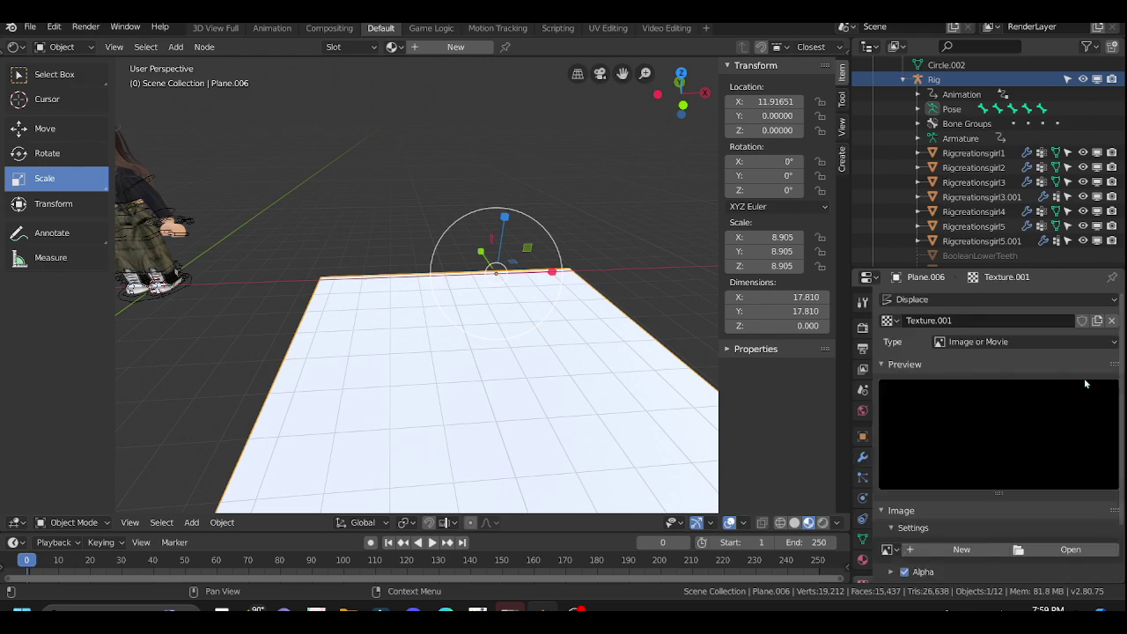
left_click(1030, 345)
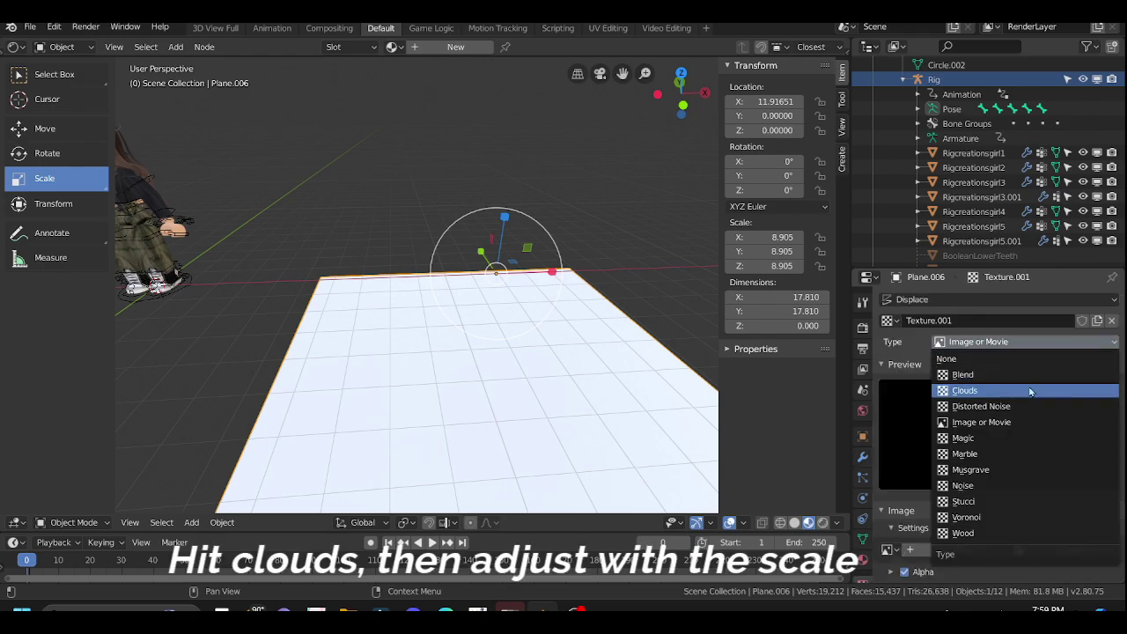
left_click(1030, 391)
Stretch the terrain taller along Z and move it along Y.
key("s")
key("z")
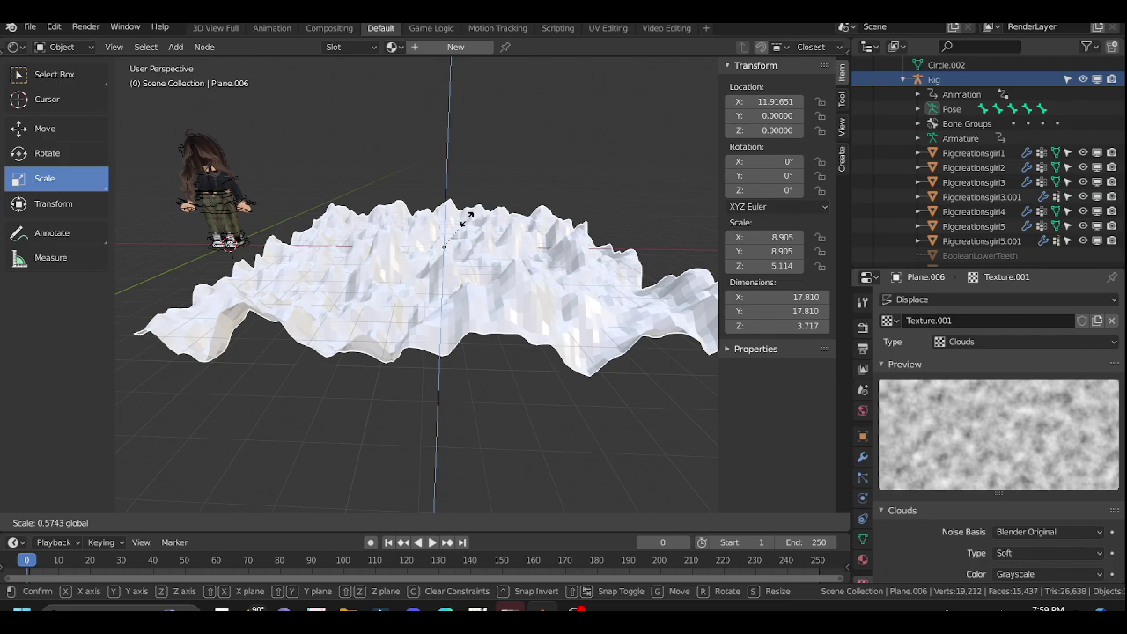
left_click(465, 218)
key("shift+grave")
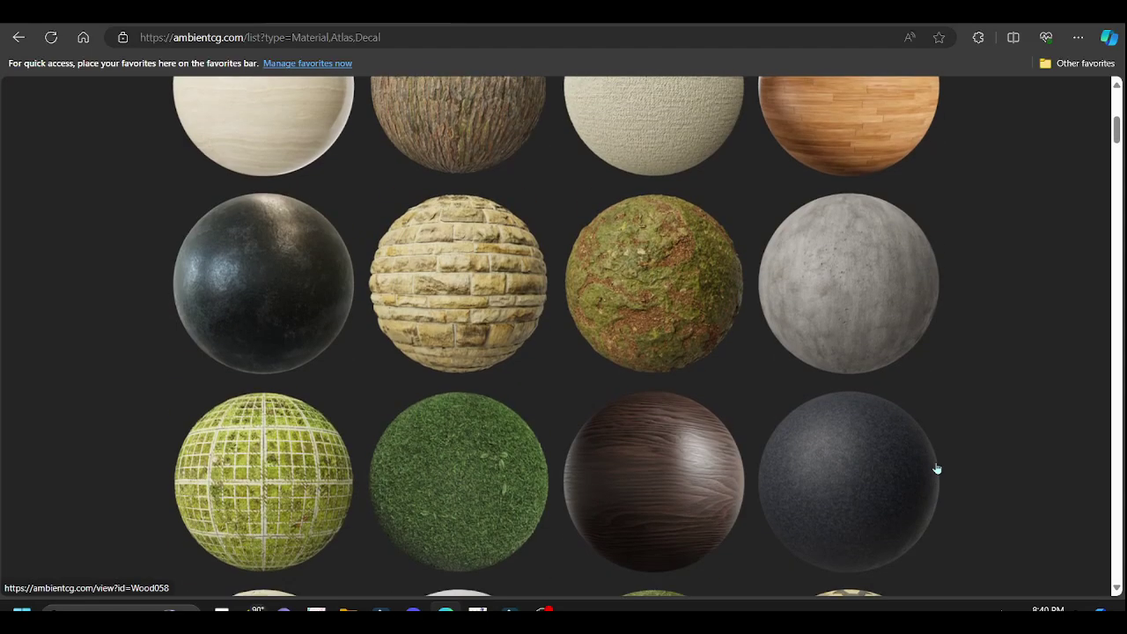
Scroll the ambientCG materials grid to find Paving Stones 138.
scroll(936, 467, "up", 3)
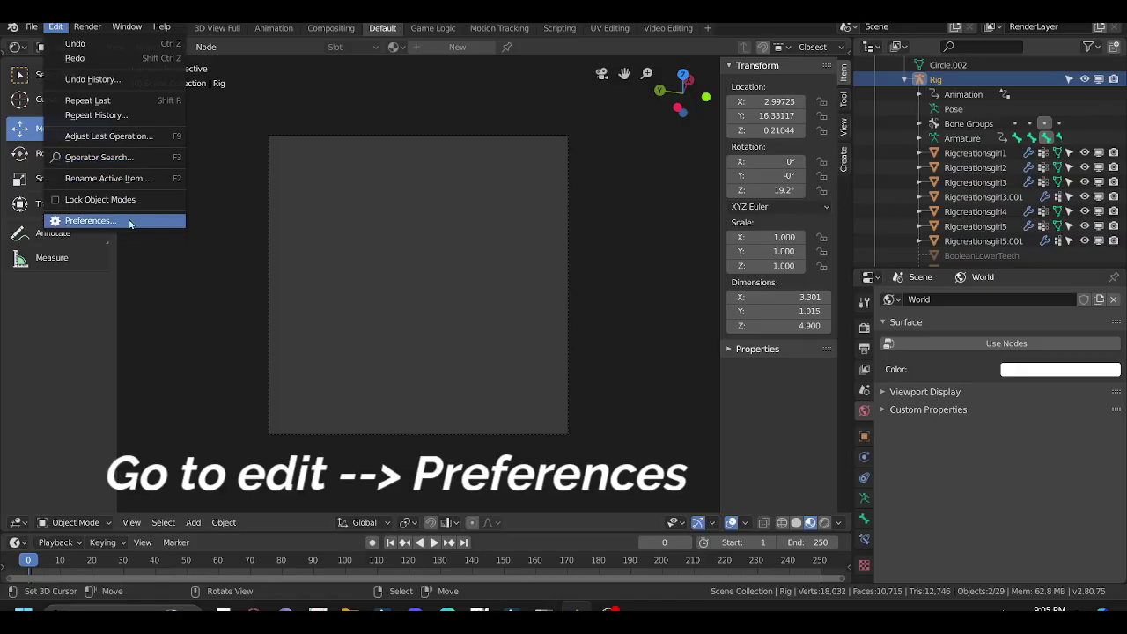
Search Preferences add-ons for Node Wrangler and confirm it is enabled.
left_click(130, 222)
left_click(374, 82)
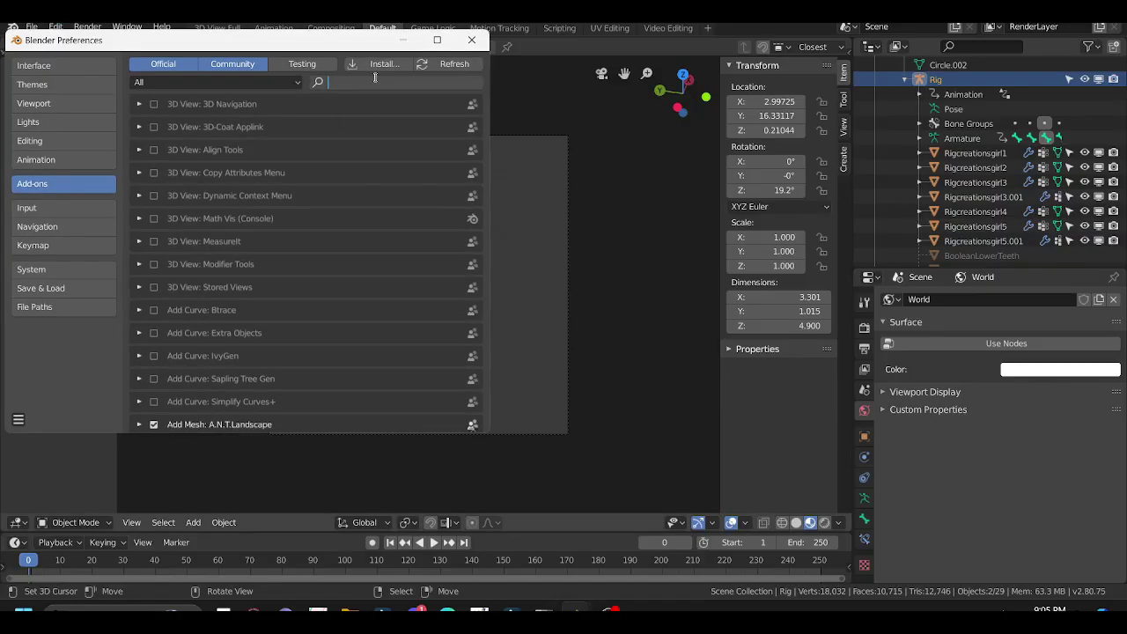
type("node wrn")
key("BackSpace")
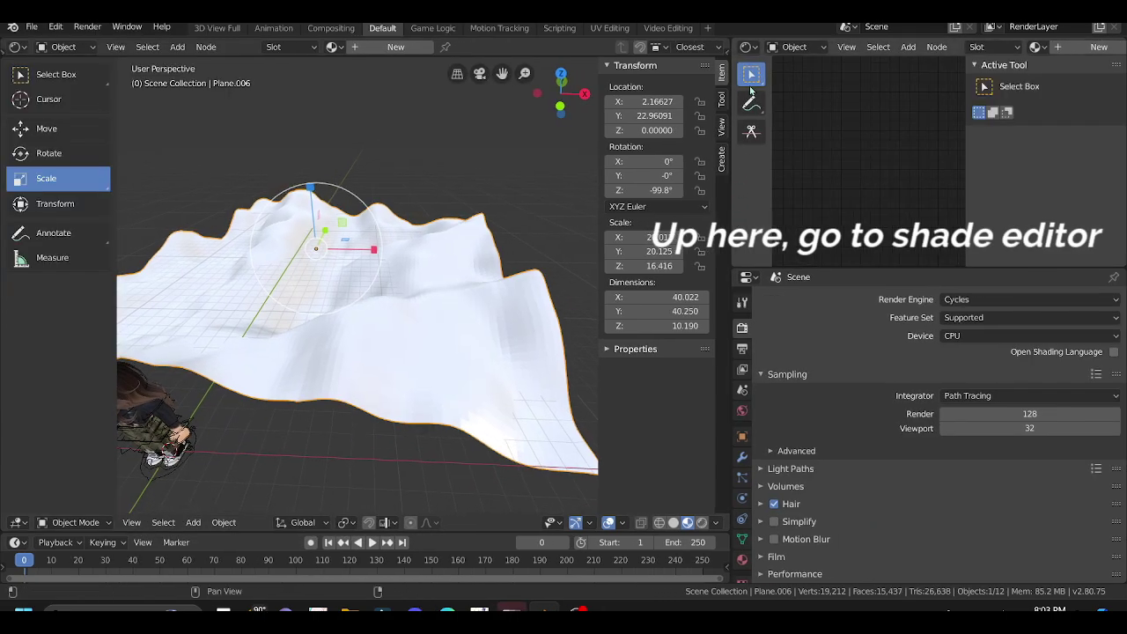
left_click(747, 47)
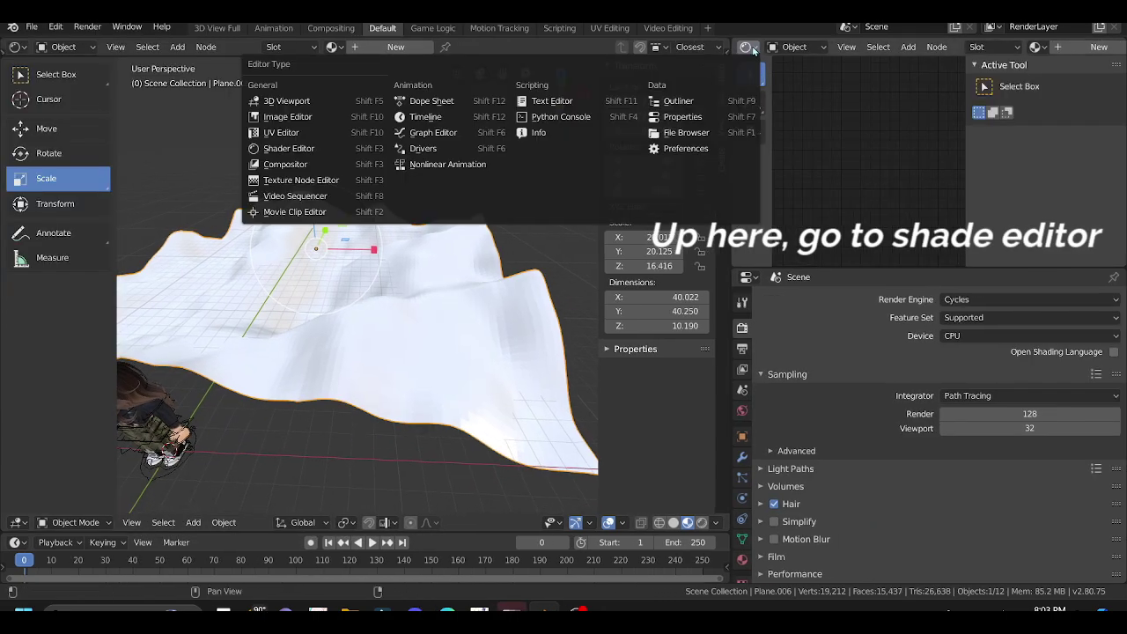
Give the terrain a new material built from all Rock050 maps via Principled Texture Setup.
left_click(321, 150)
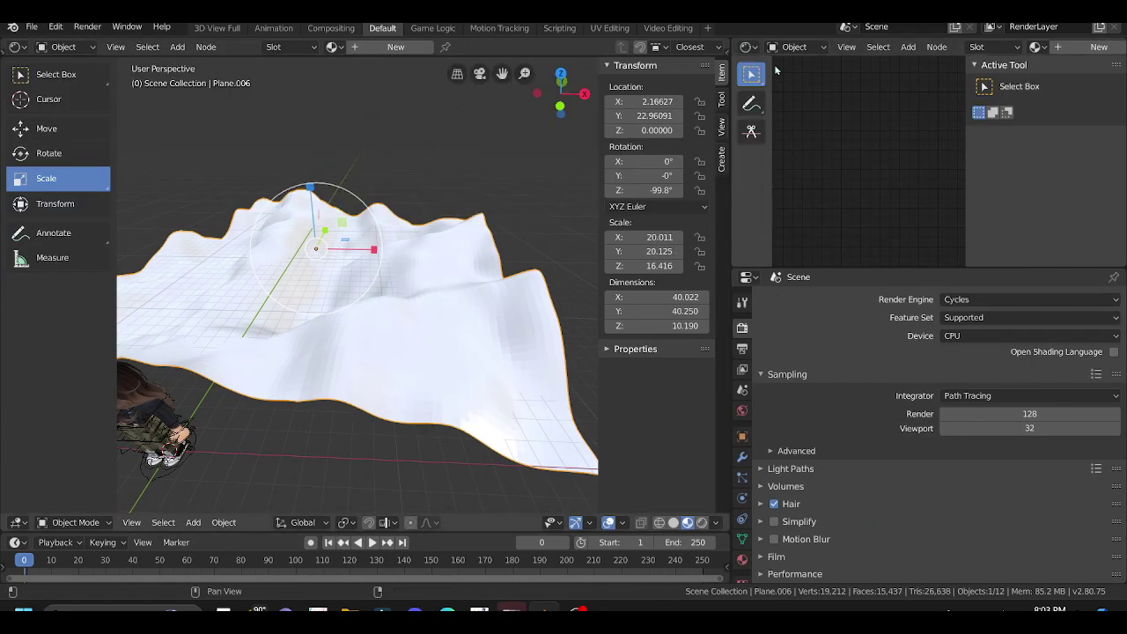
left_click(1092, 47)
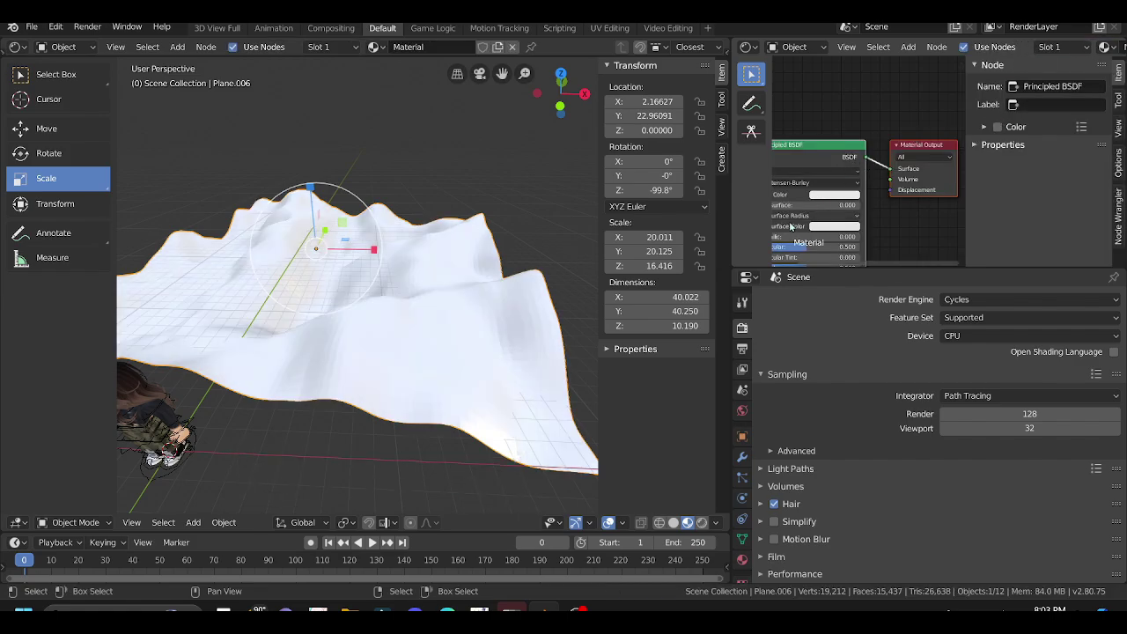
left_click_drag(963, 114, 908, 214)
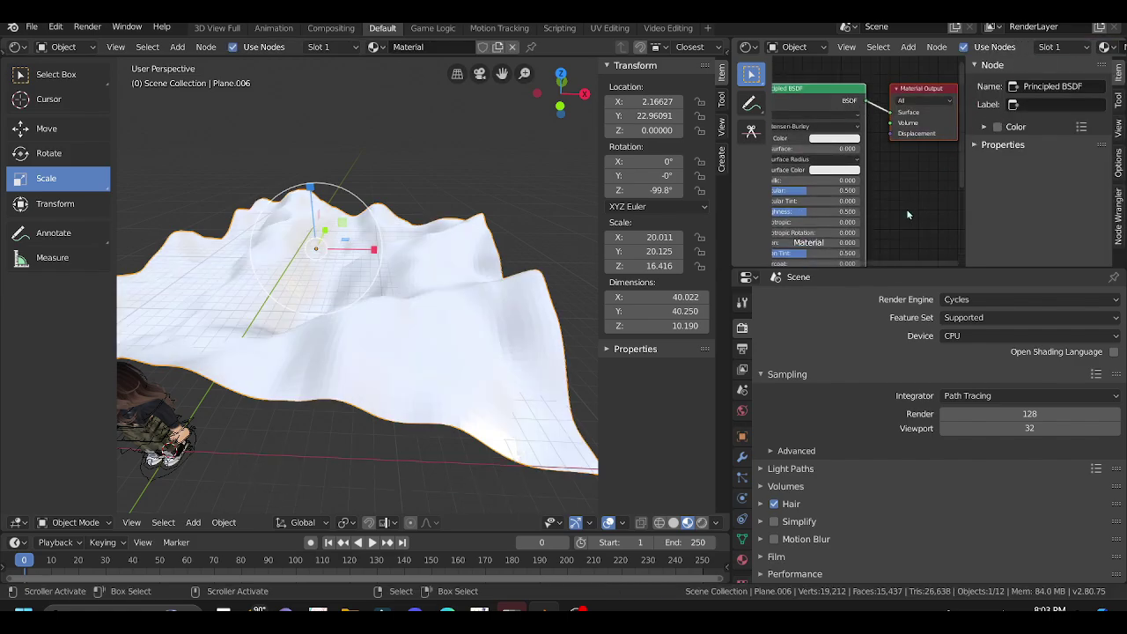
middle_click_drag(885, 258, 911, 260)
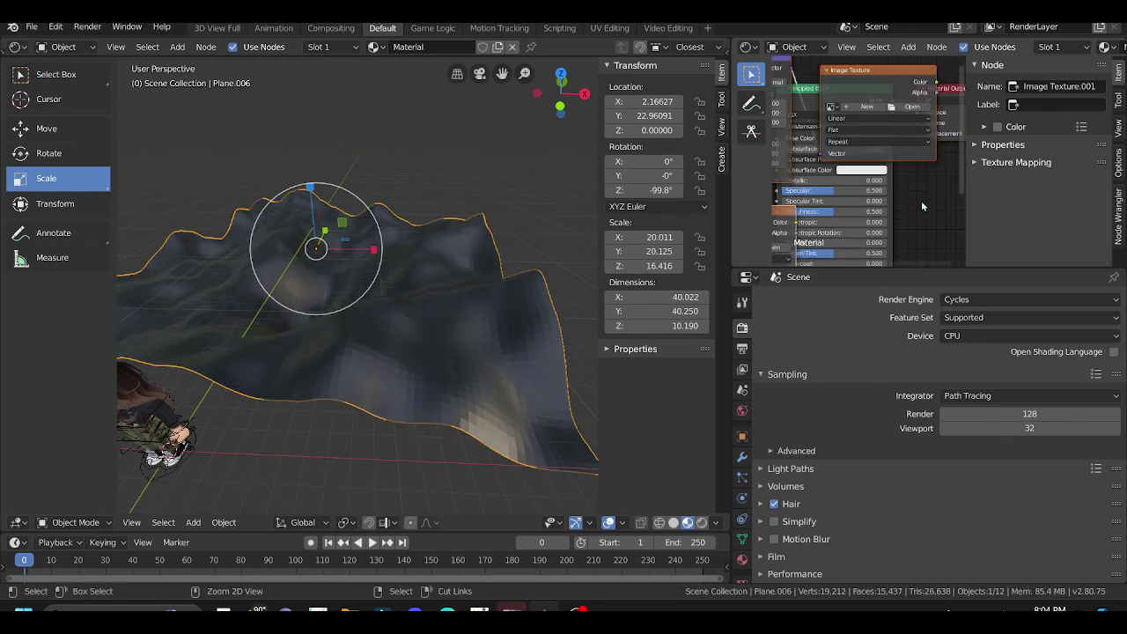
key("x")
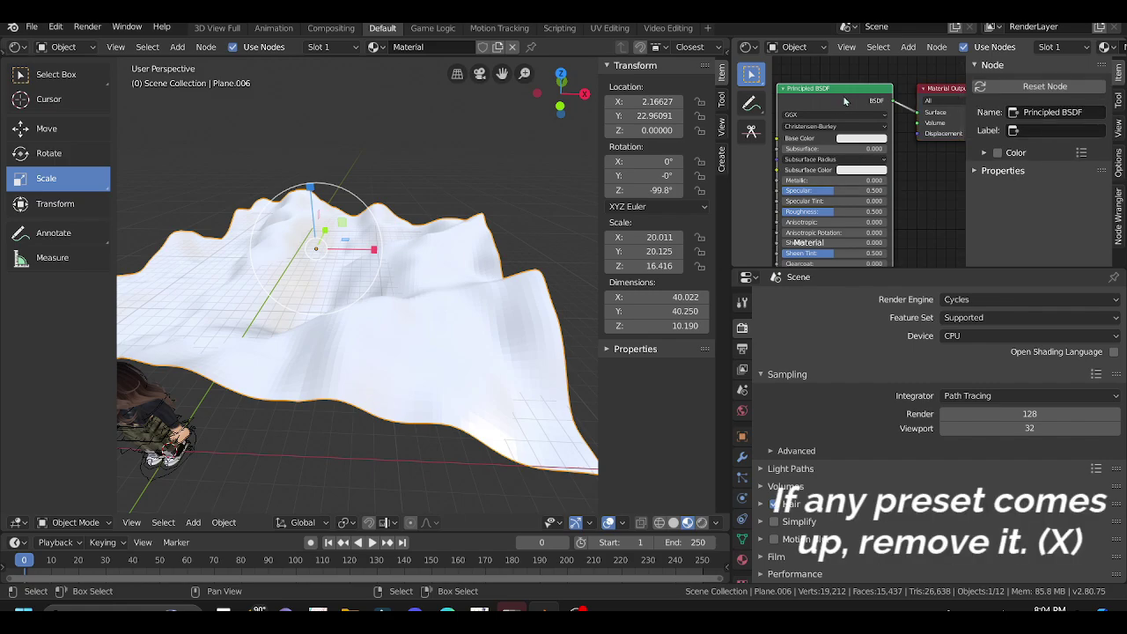
key("ctrl+shift+t")
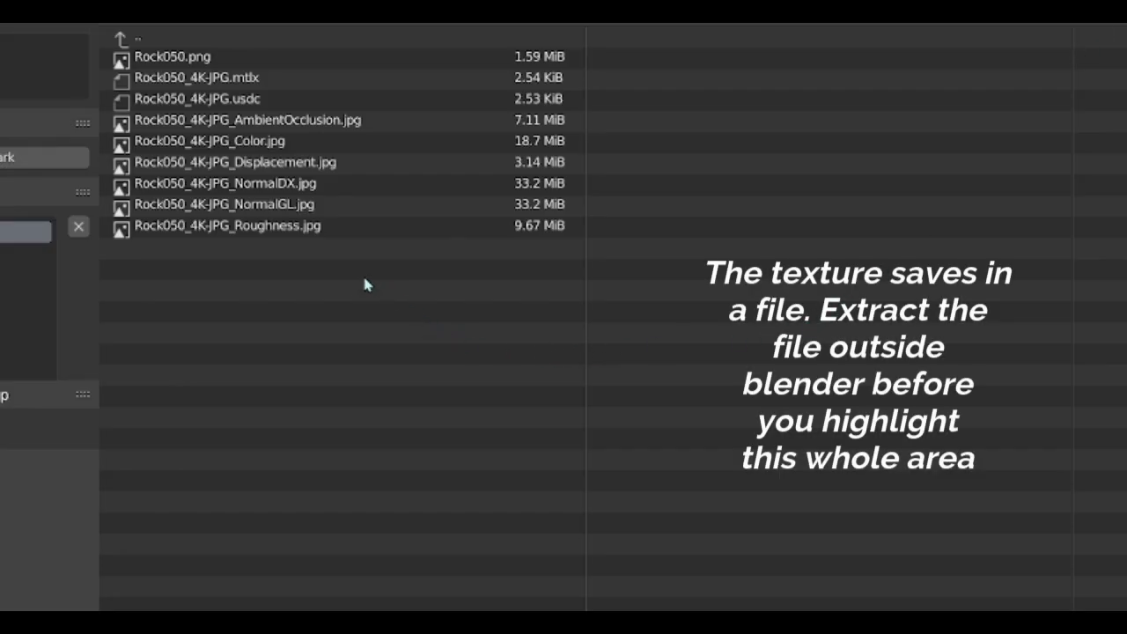
left_click_drag(396, 300, 167, 51)
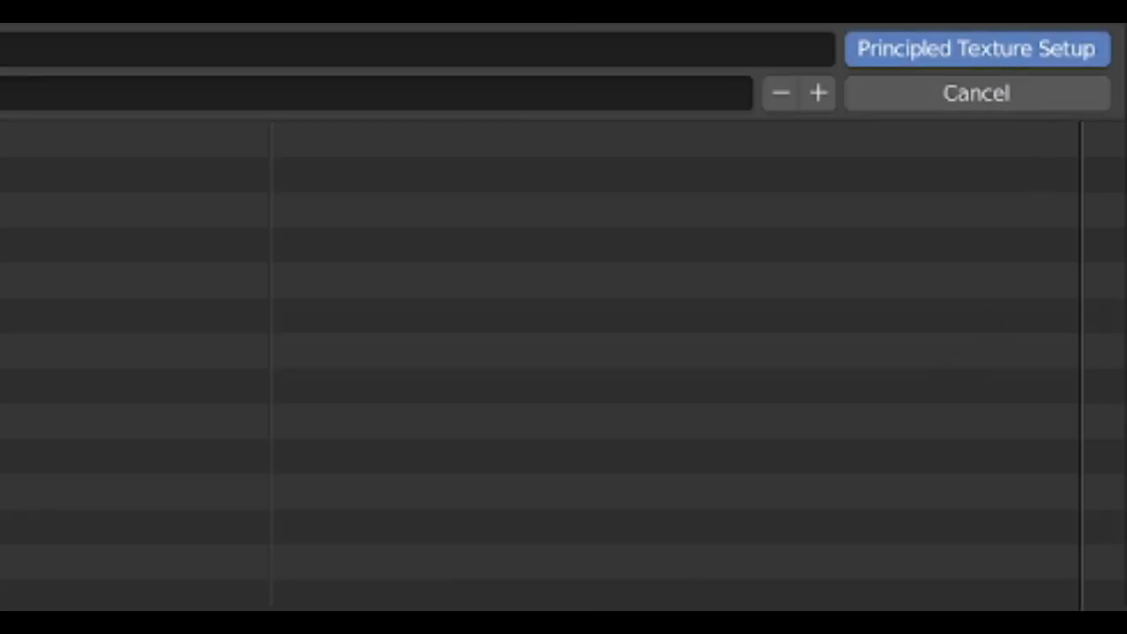
left_click(977, 49)
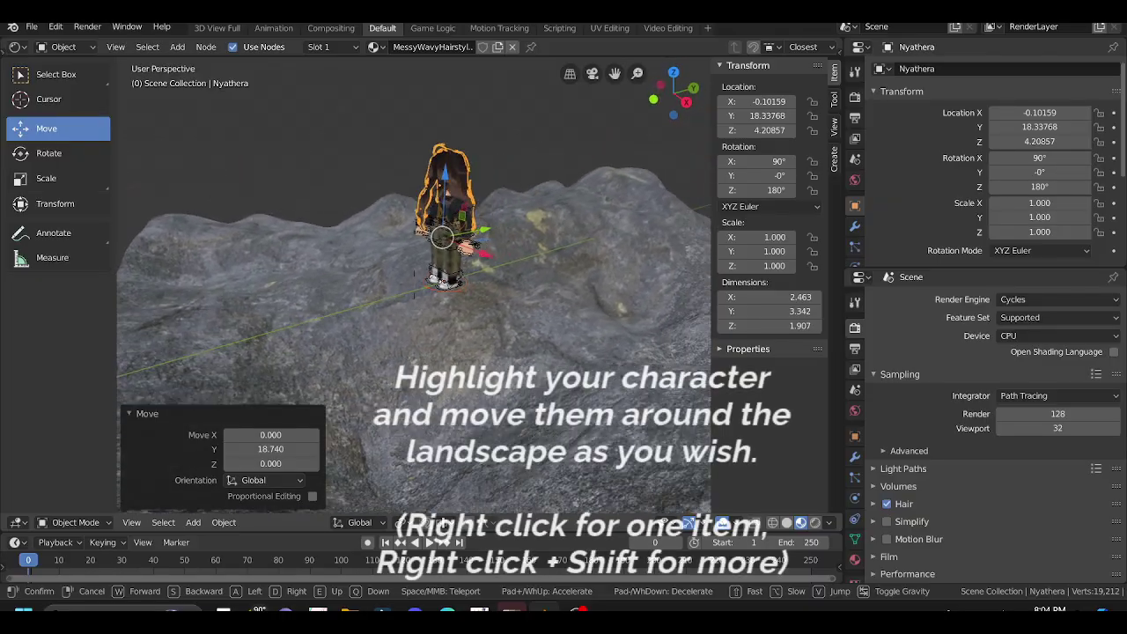
Move the character onto the terrain and parent the hair to the Head bone, Bone Relative.
left_click_drag(559, 212, 484, 158)
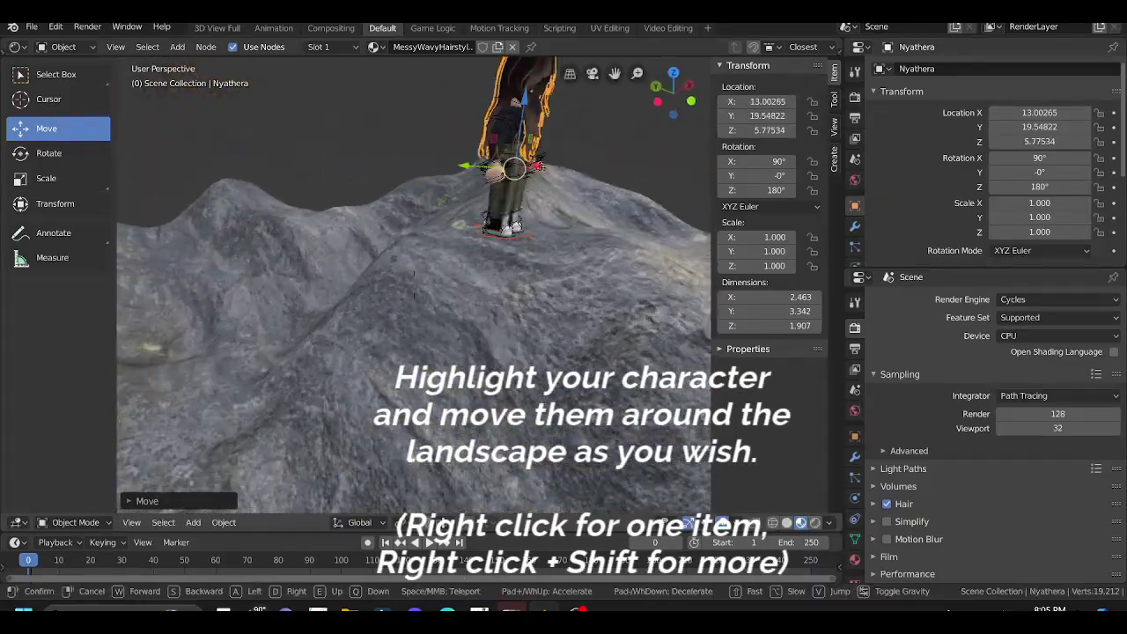
key("shift+grave")
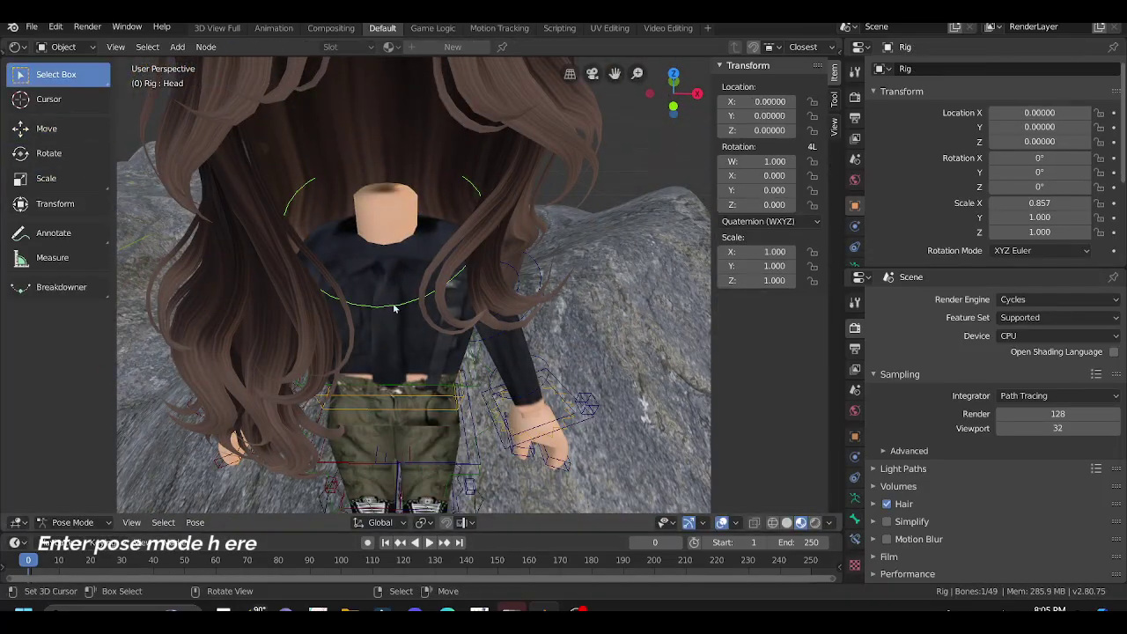
left_click(394, 312, "ctrl")
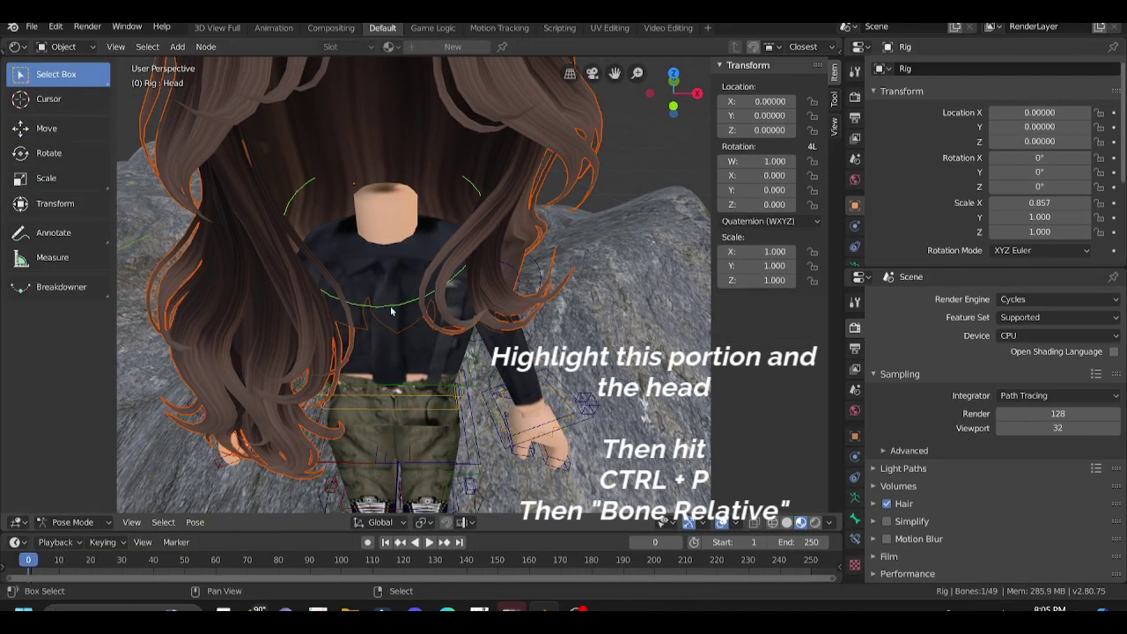
key("ctrl+p")
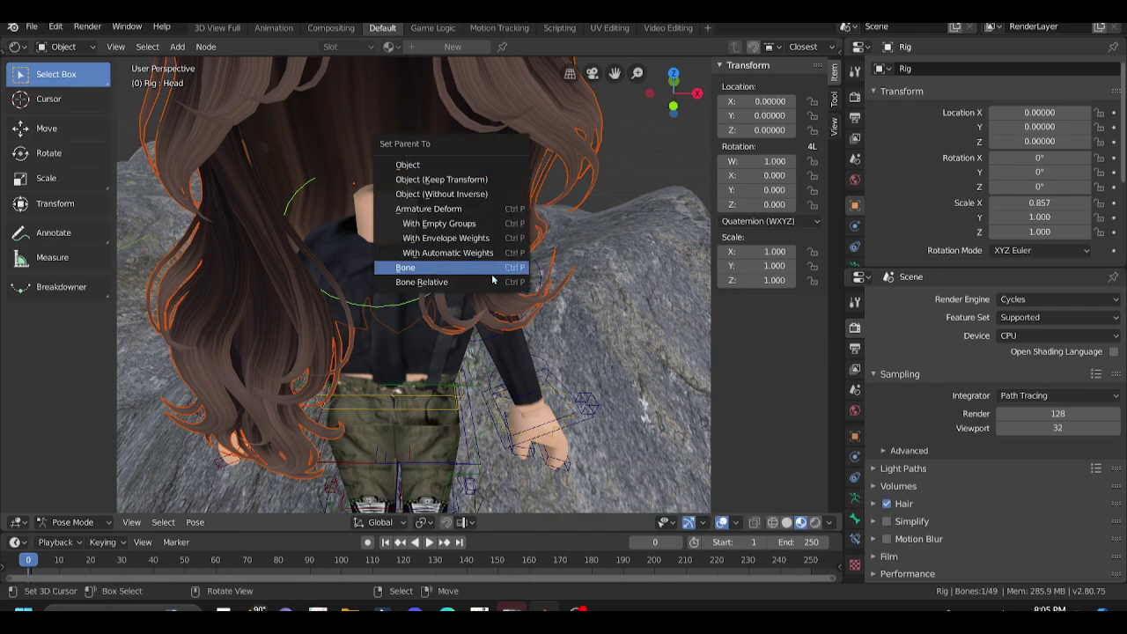
left_click(467, 283)
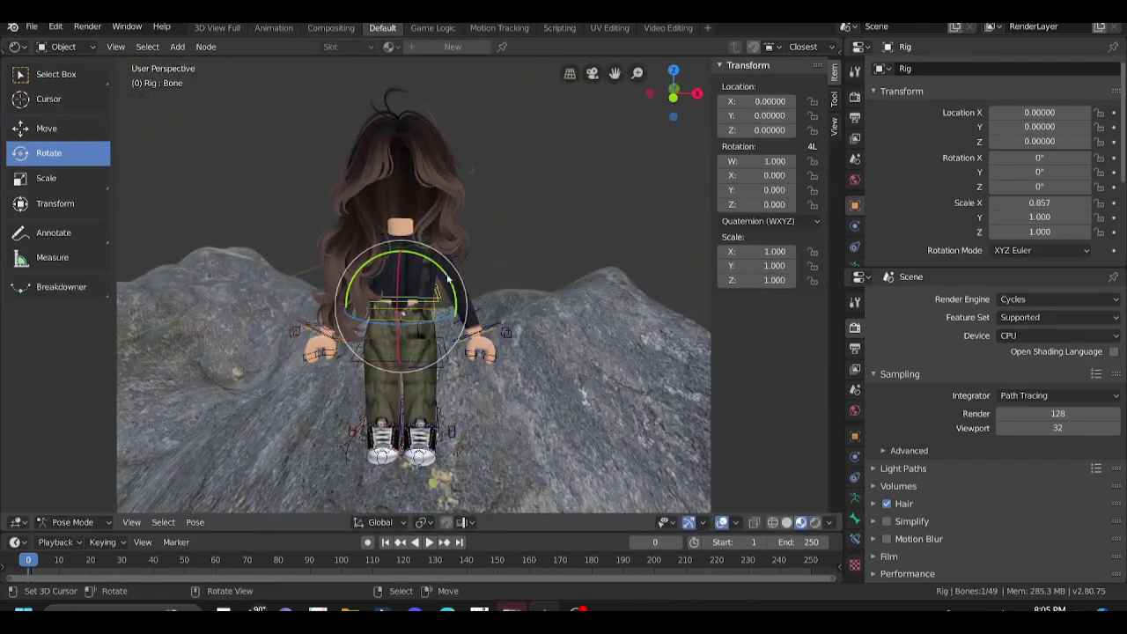
Test-rotate the waist and arm bones, cancelling both, after flying the view closer to the character.
key("r")
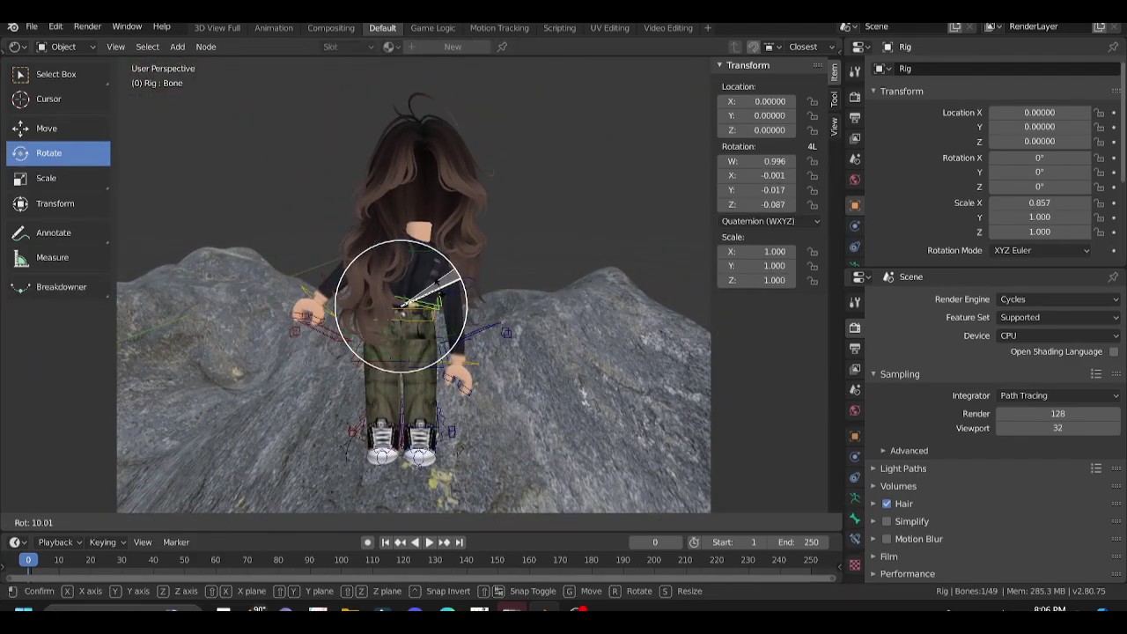
key("Escape")
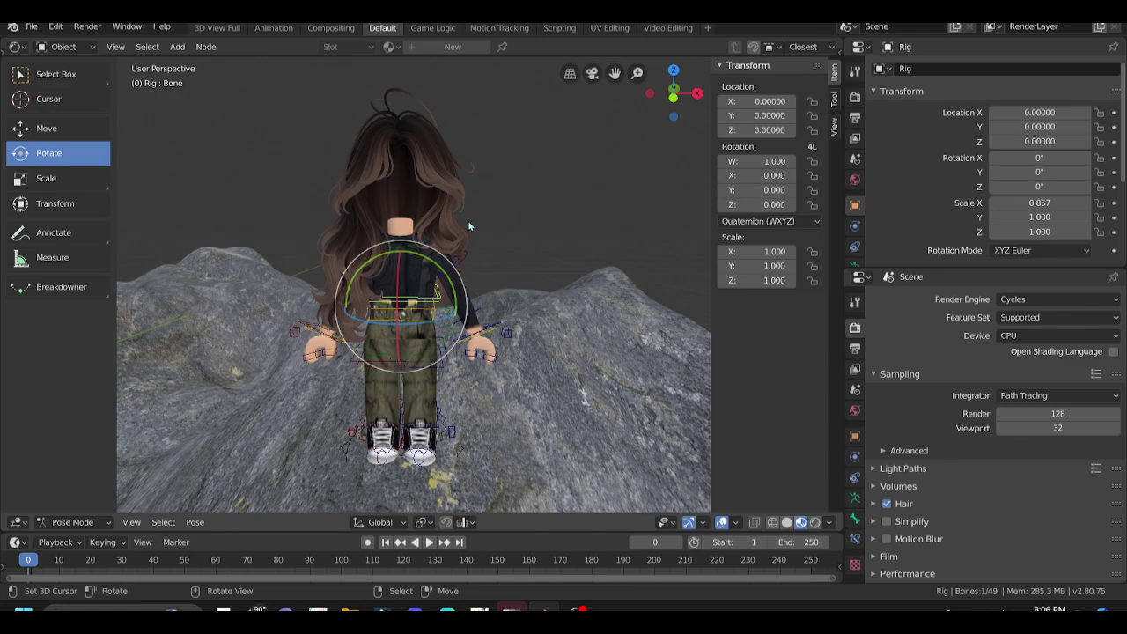
key("shift+grave")
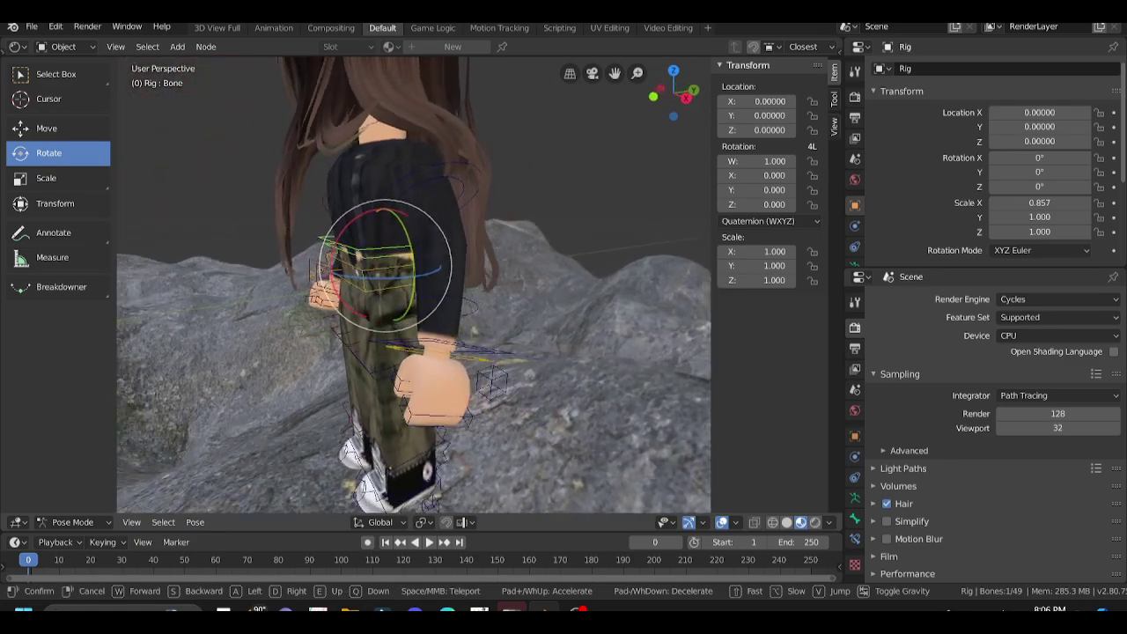
left_click(482, 187)
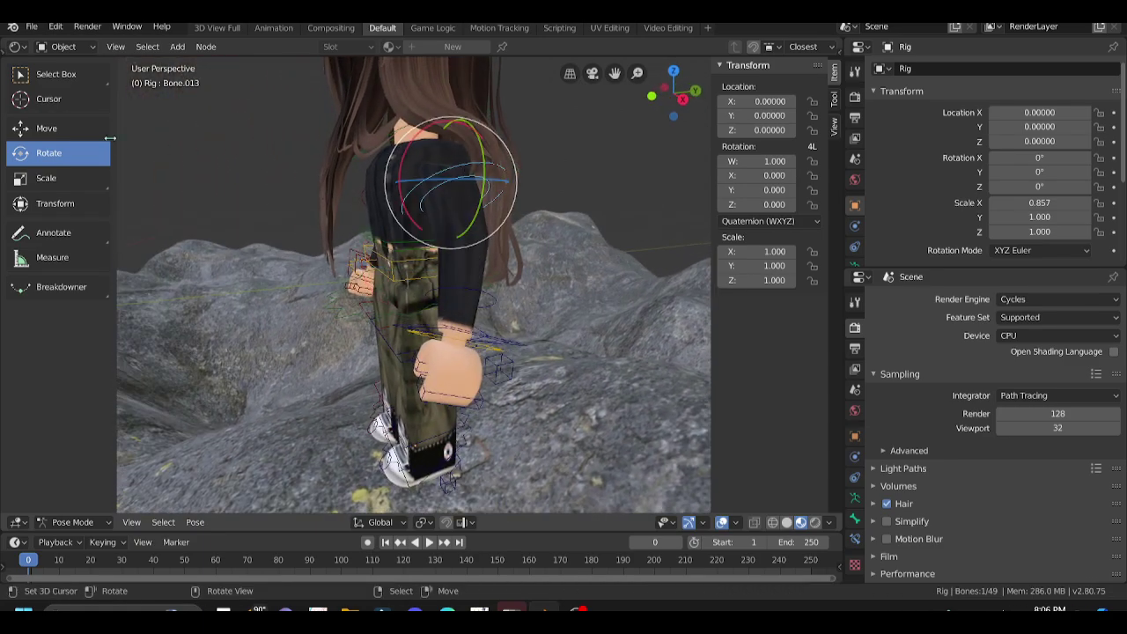
mouse_move(516, 164)
left_mouse_down()
mouse_move(535, 220)
mouse_move(528, 211)
left_mouse_up()
key("ctrl+z")
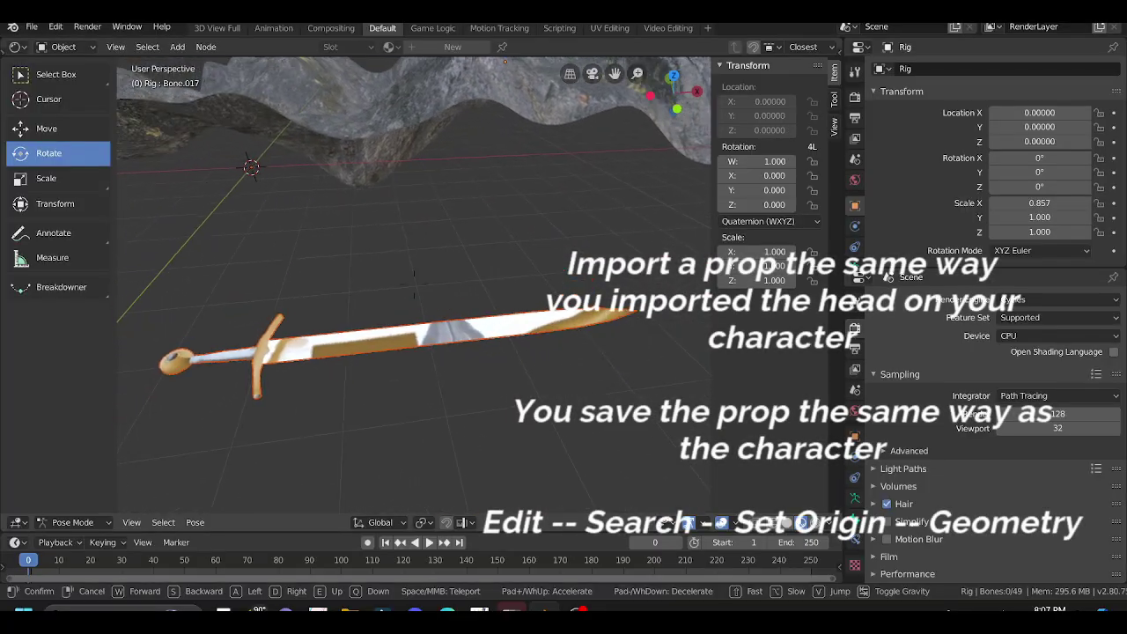
Select the imported sword and set its origin to geometry using the 'set orig' operator search.
left_click(427, 337)
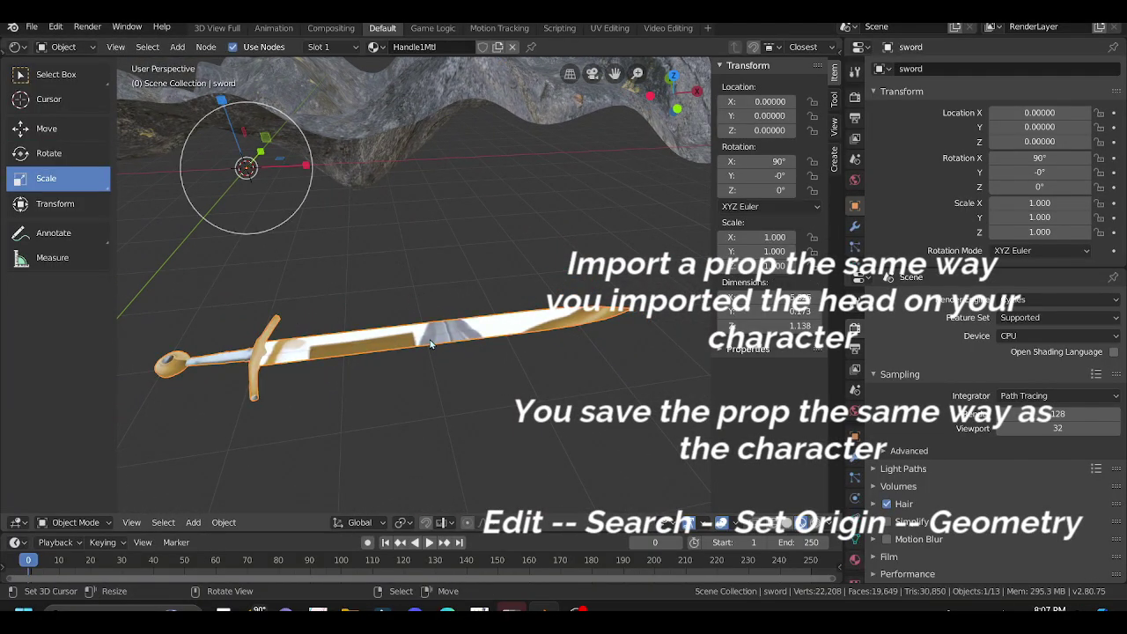
left_click(55, 26)
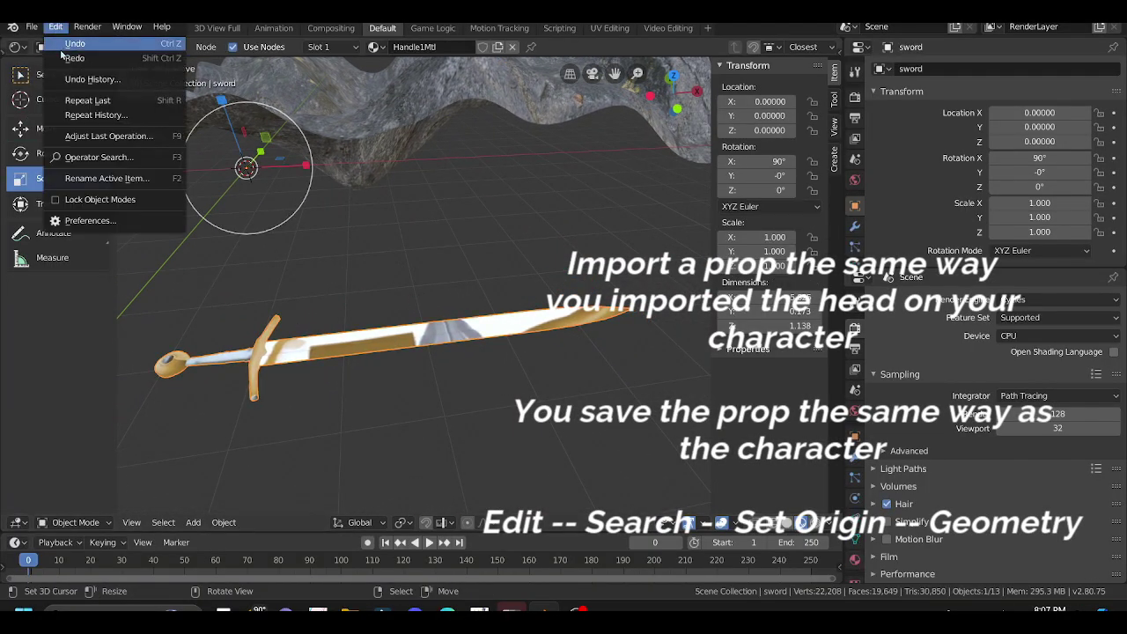
left_click(130, 159)
type("set orig")
left_click(164, 181)
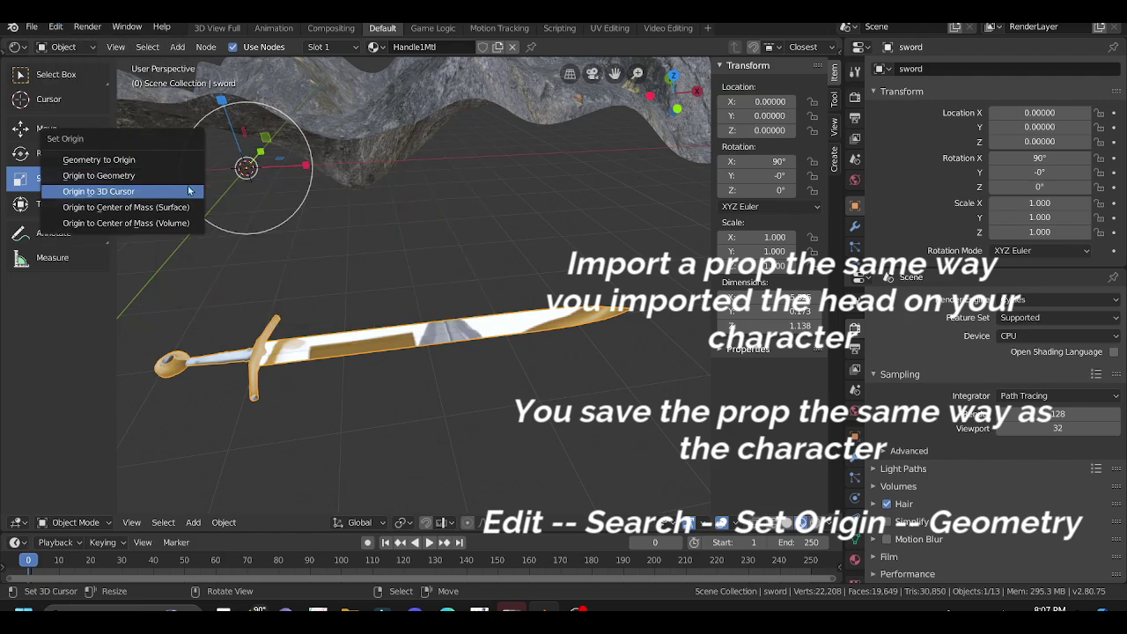
left_click(182, 176)
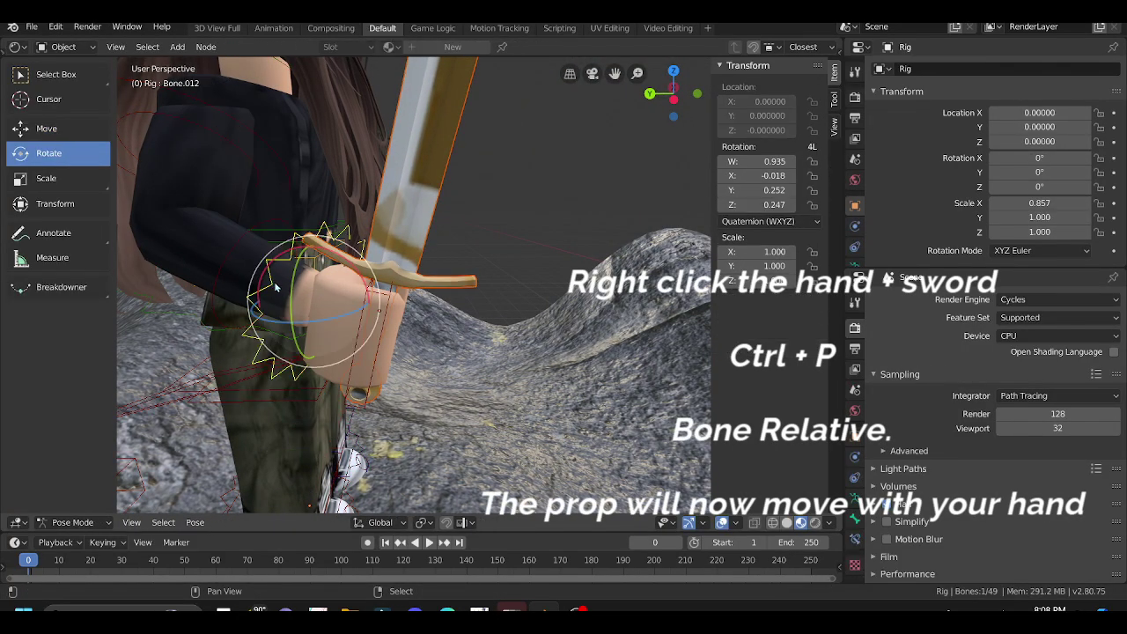
Parent the sword to the character's hand bone with Ctrl+P, Bone Relative.
key("ctrl+p")
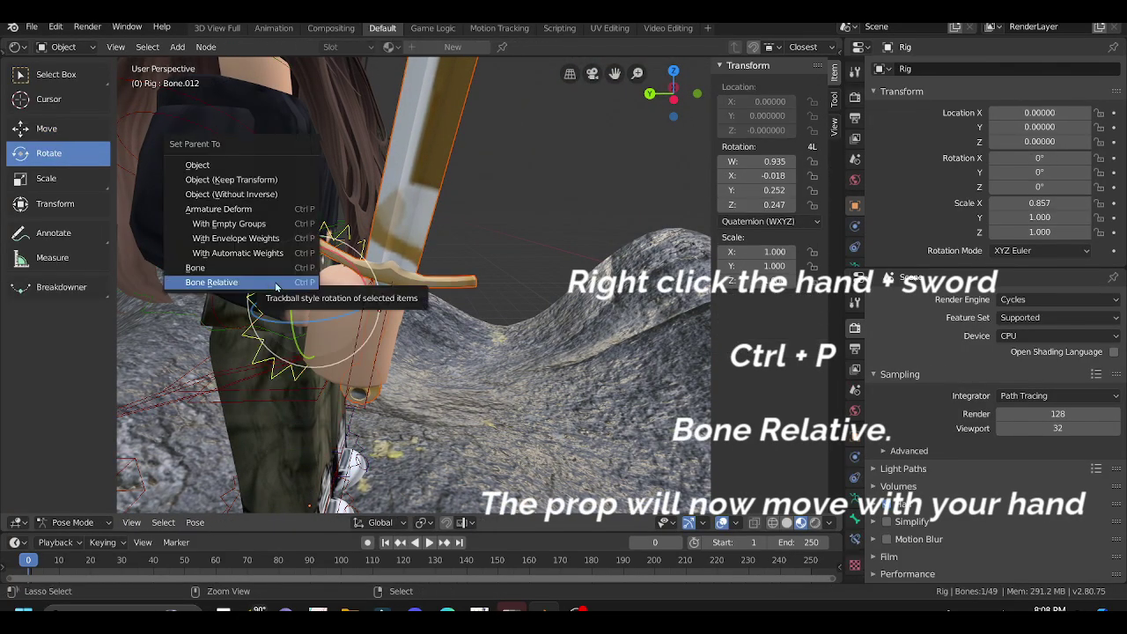
left_click(278, 282)
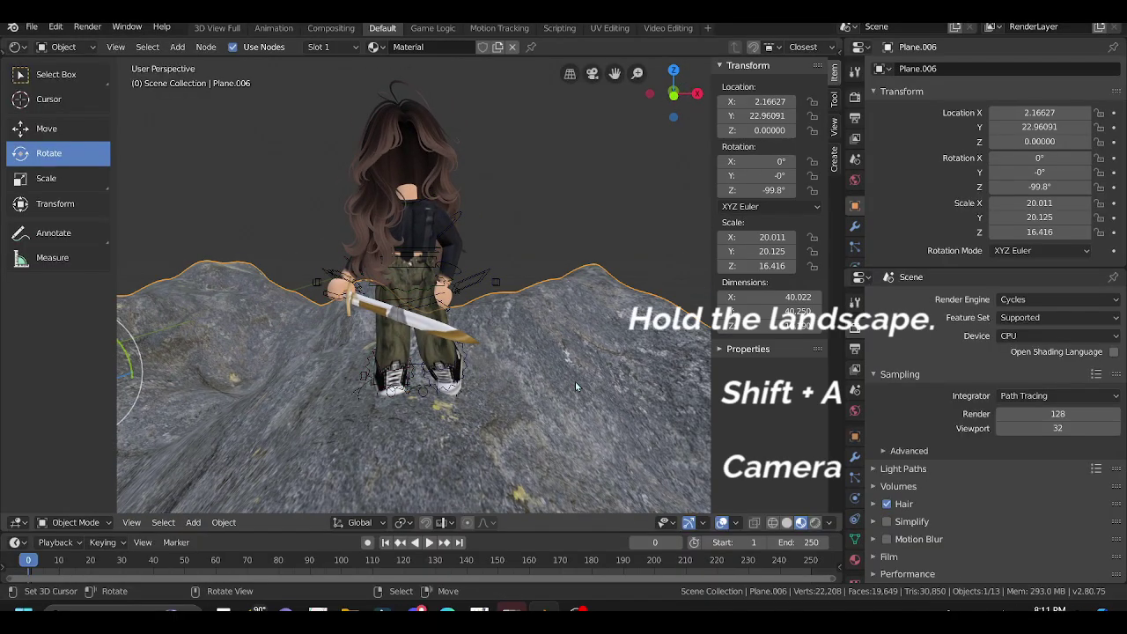
Add a camera to the scene and view through it as the active camera.
key("shift+a")
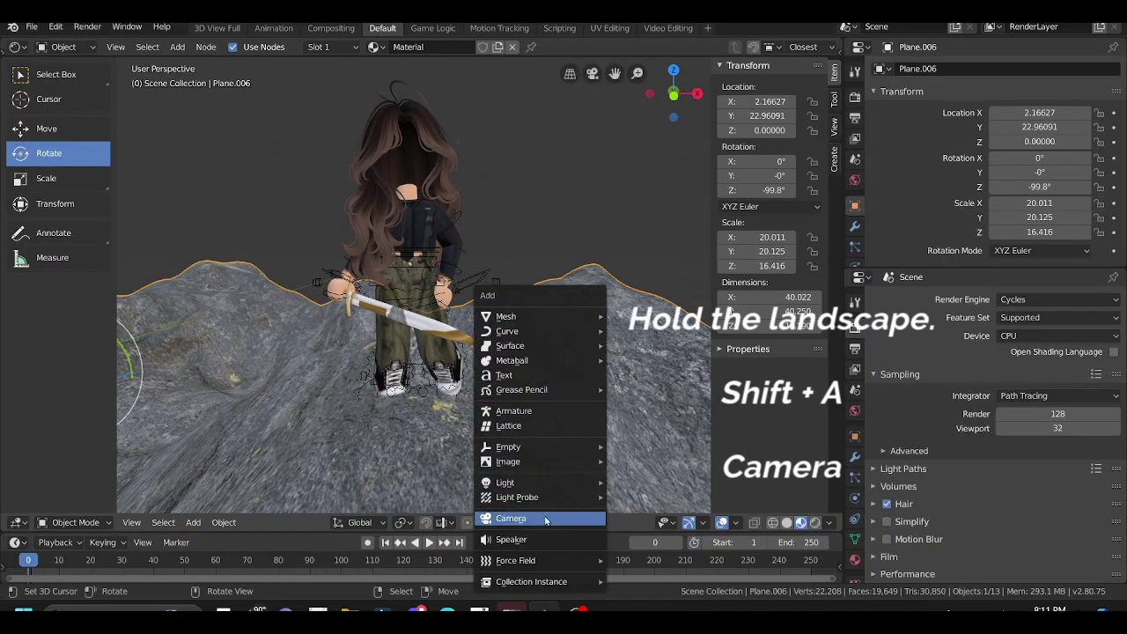
left_click(546, 518)
left_click(585, 77)
left_click(592, 74)
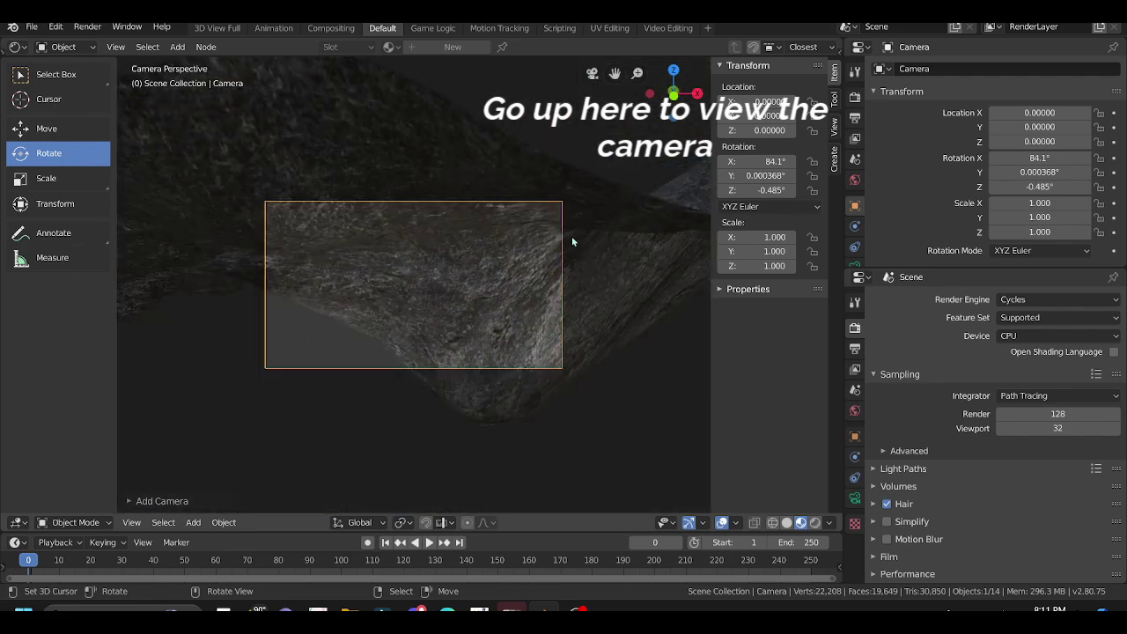
Walk-navigate the camera back, forward and sideways until the character is centred and level.
key("shift+grave")
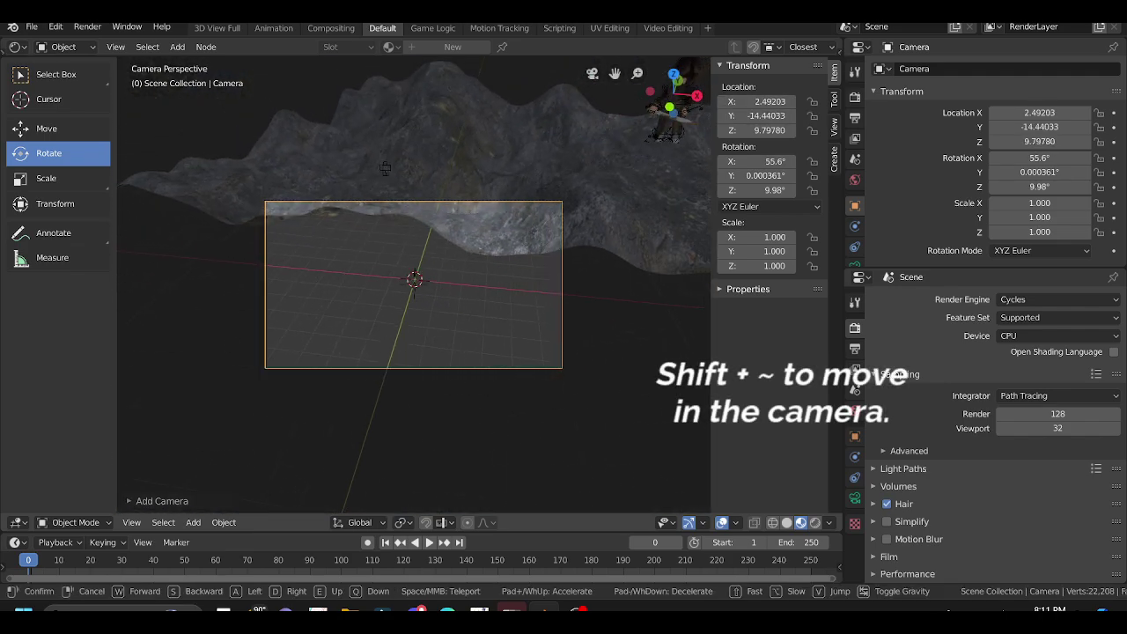
key("s")
left_click(423, 277)
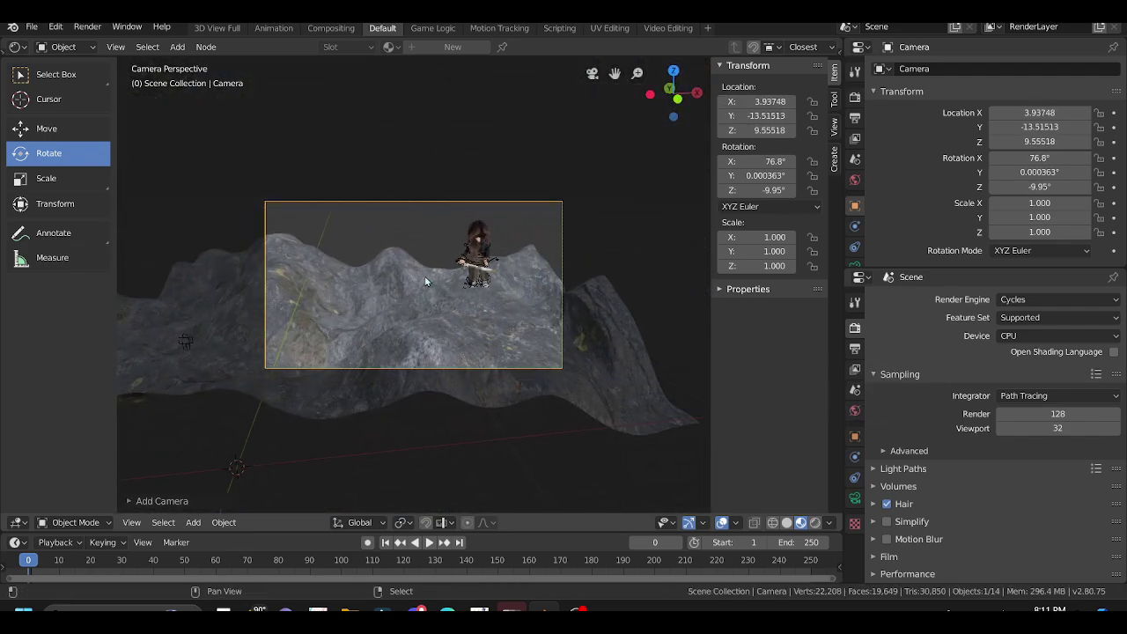
key("shift+grave")
key("w")
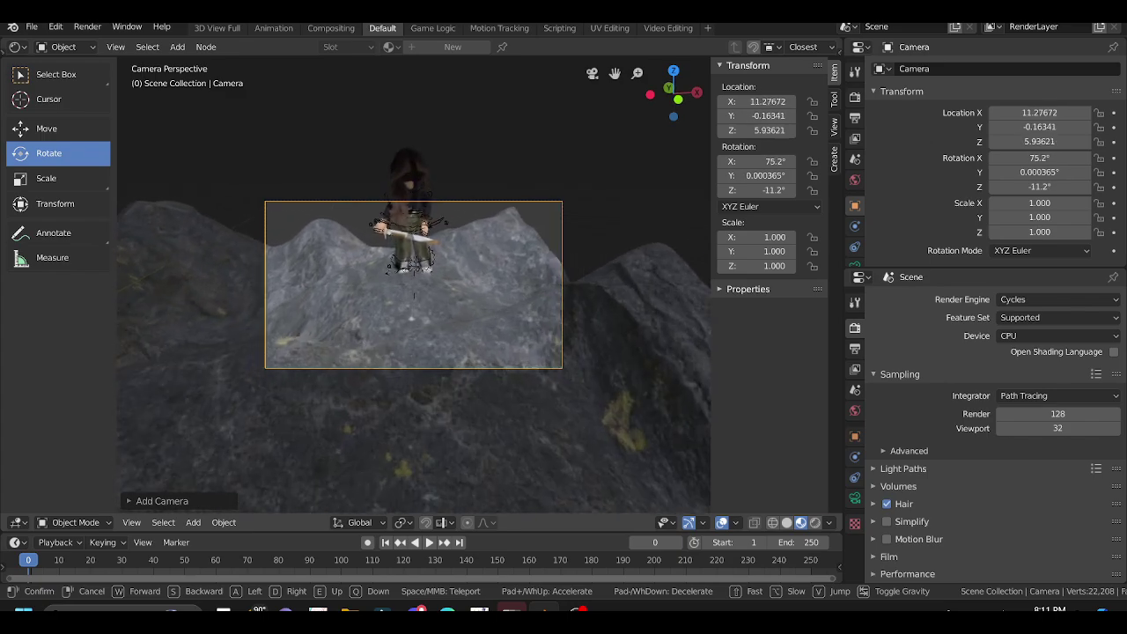
key("d")
key("q")
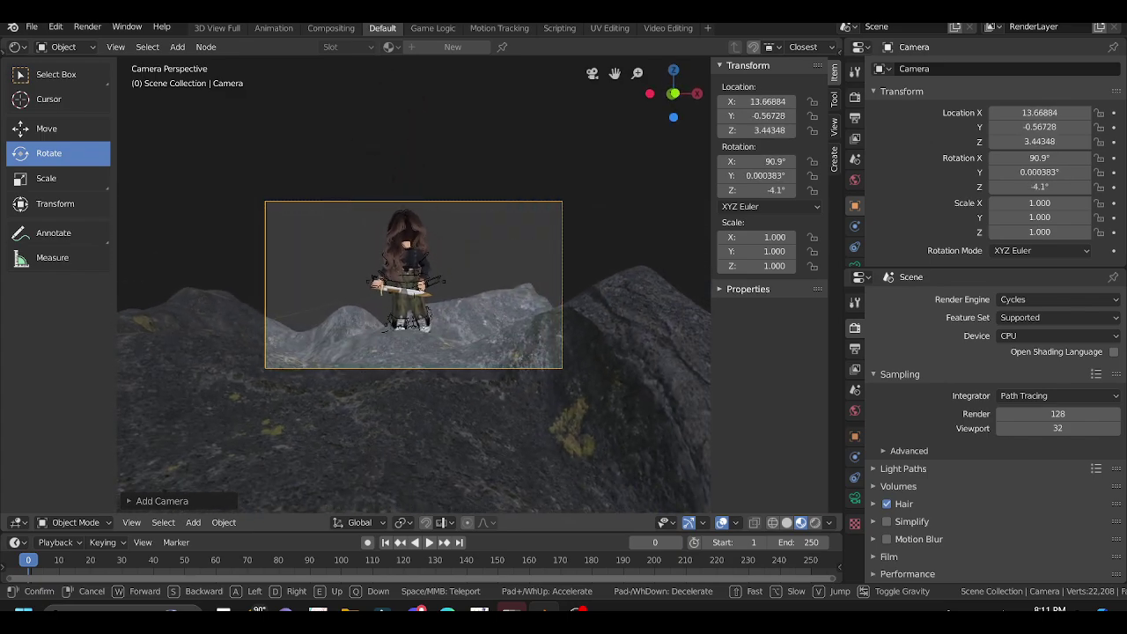
left_click(414, 290)
Reduce the output Resolution X to 1111 px and fit the camera frame in view.
left_click(855, 348)
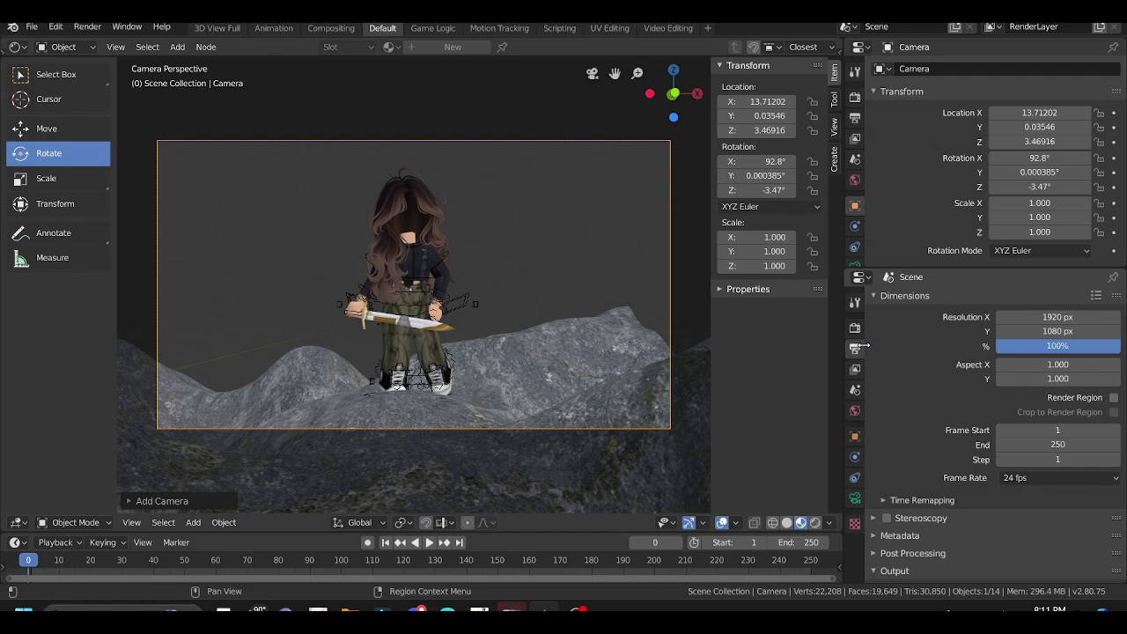
left_click_drag(1048, 317, 1004, 317)
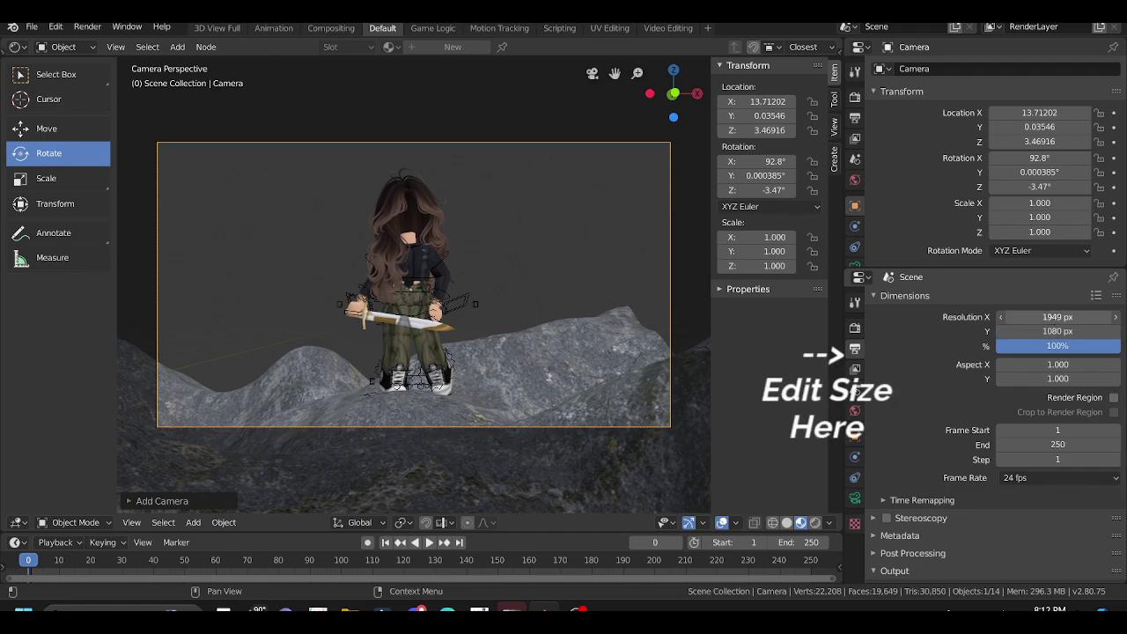
key("Home")
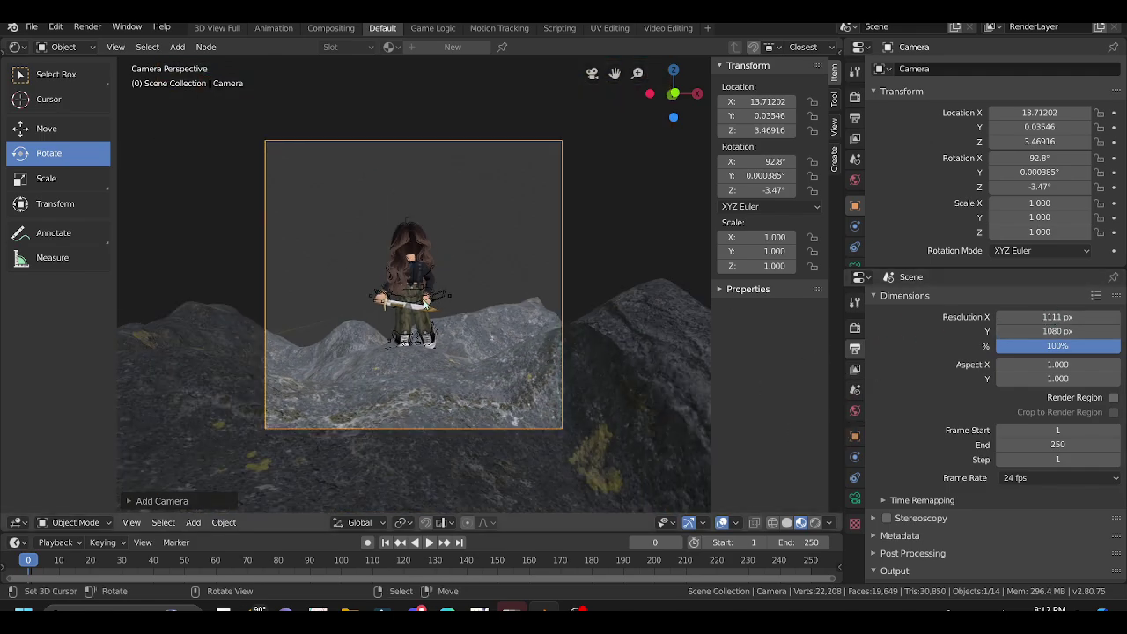
Walk the camera closer to the character and bring up the render engine choices.
key("shift+grave")
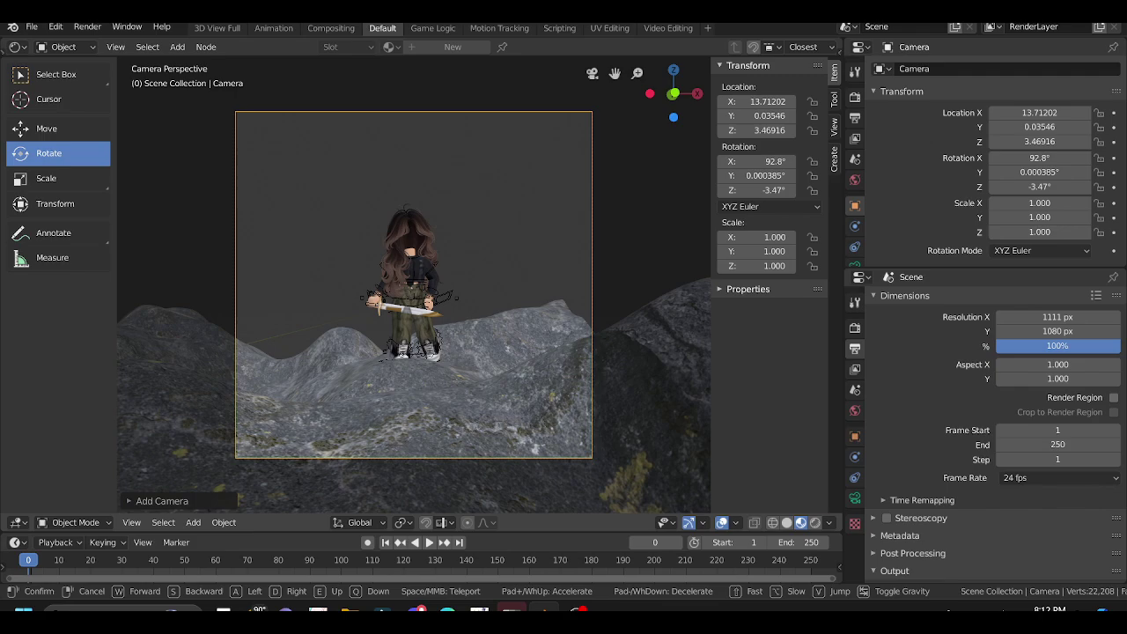
key("w")
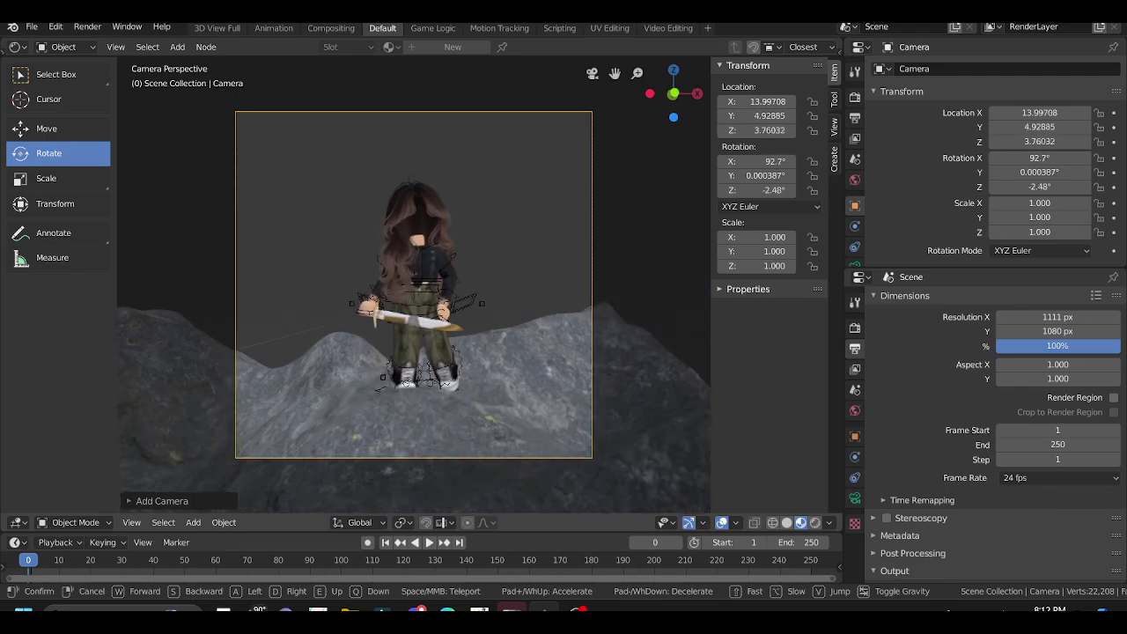
key("Return")
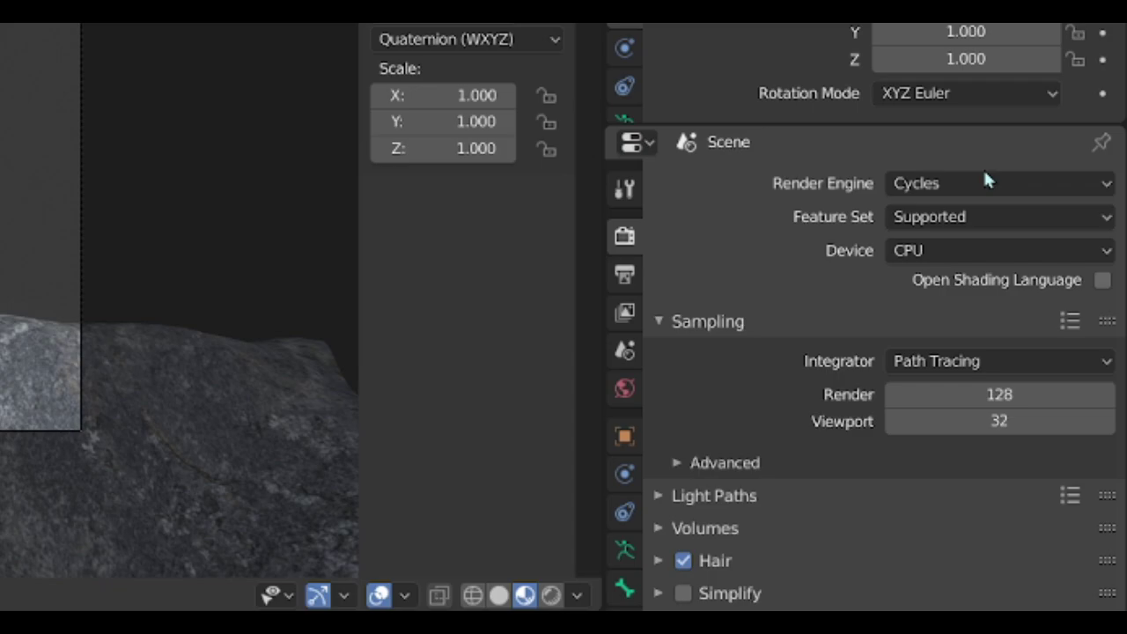
left_click(983, 179)
Switch to Eevee and enable Ambient Occlusion with distance 16 and trace precision 0.500.
left_click(969, 214)
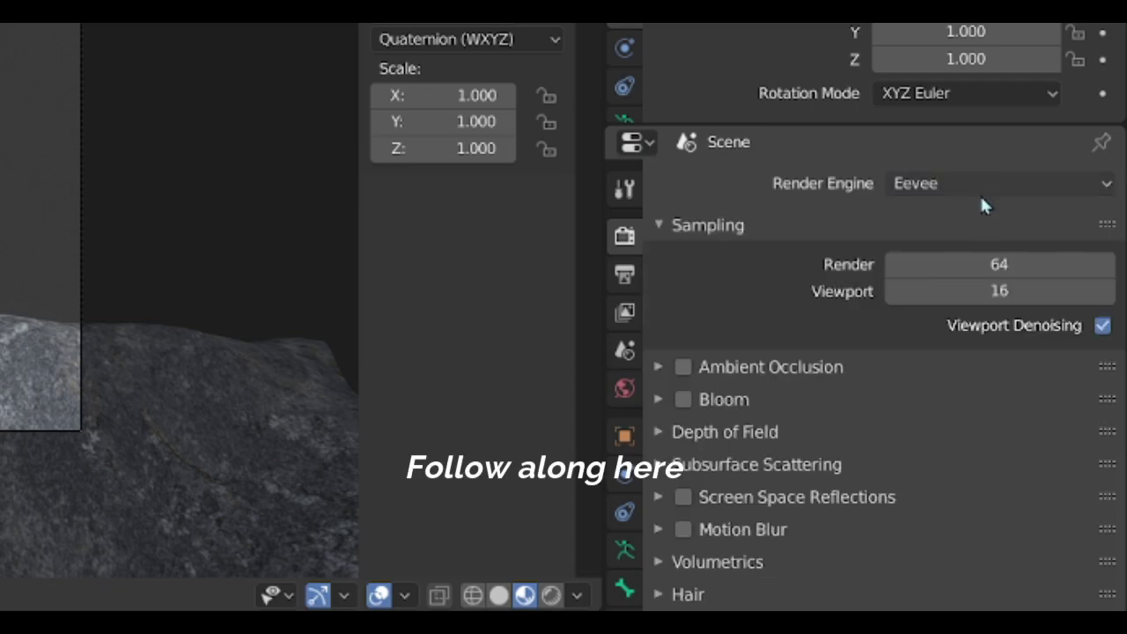
scroll(836, 427, "down", 3)
left_click(658, 280)
left_click(684, 280)
double_click(1012, 319)
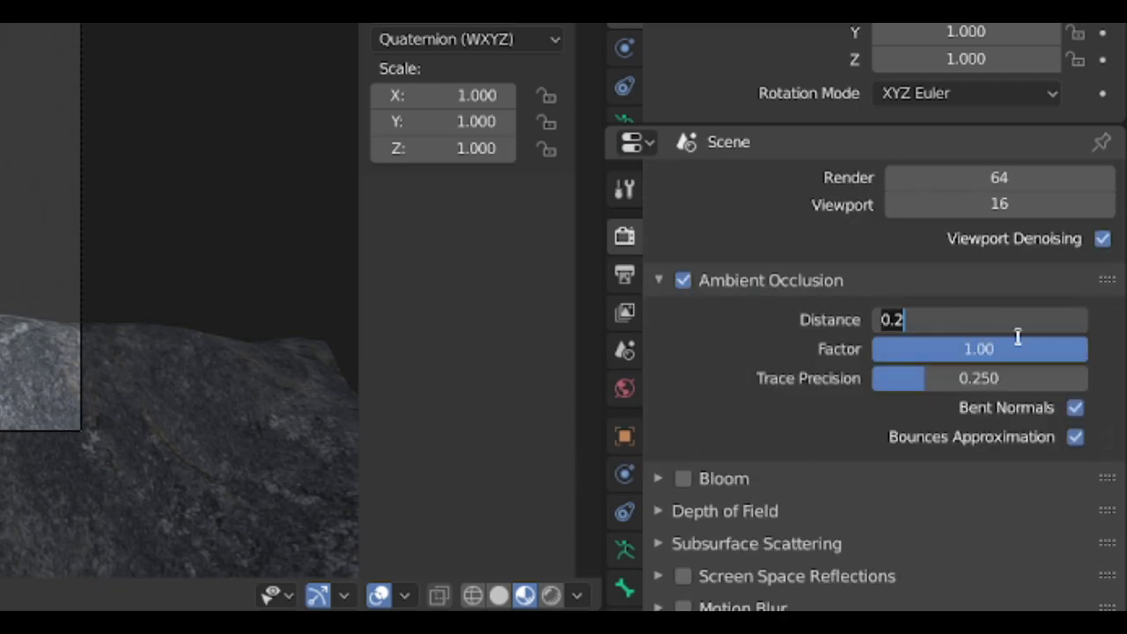
type("16")
key("Return")
type(".5")
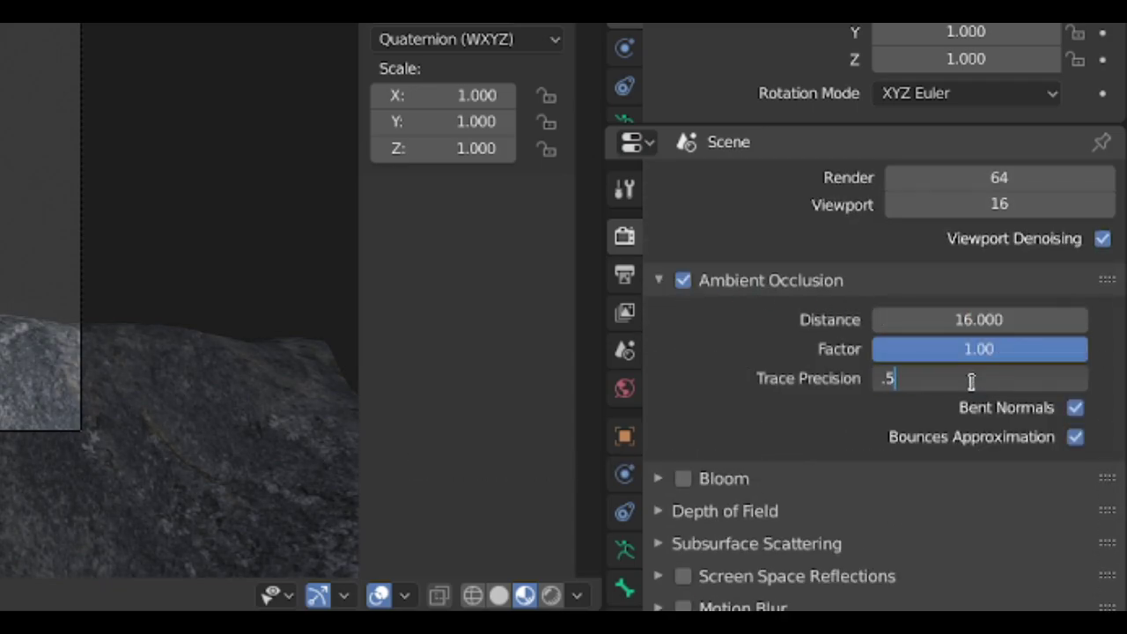
key("Return")
Enable Bloom and raise its knee and clamp values.
left_click(683, 478)
scroll(737, 470, "down", 3)
scroll(737, 470, "down", 2)
mouse_move(916, 301)
left_mouse_down()
mouse_move(980, 301)
mouse_move(991, 331)
left_mouse_up()
left_click_drag(977, 447, 1039, 448)
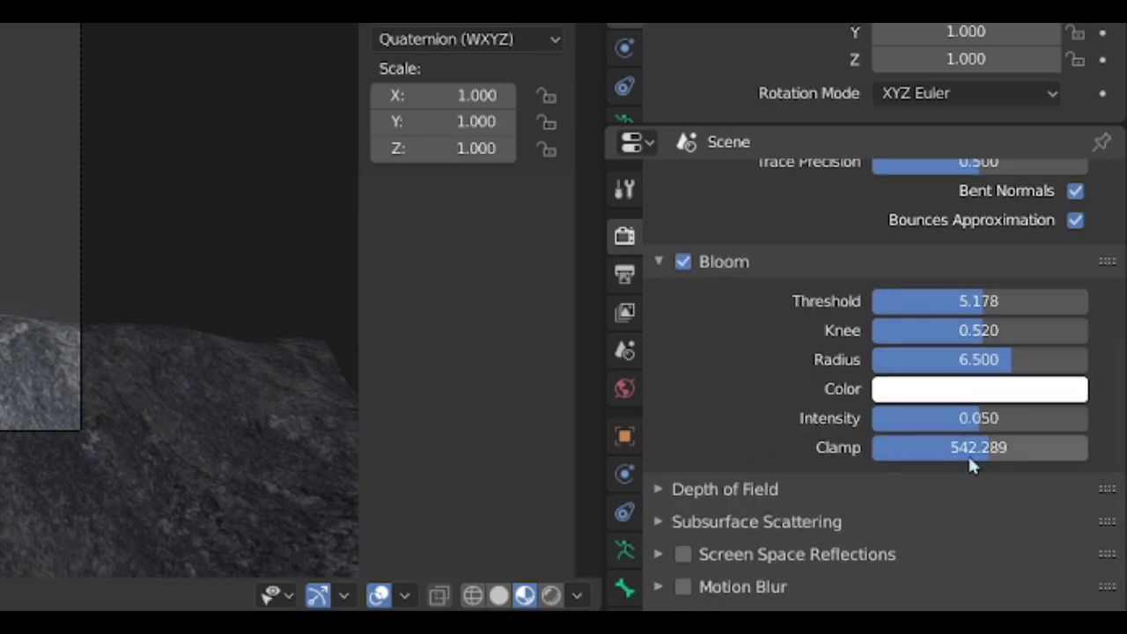
scroll(700, 387, "down", 4)
scroll(687, 397, "down", 1)
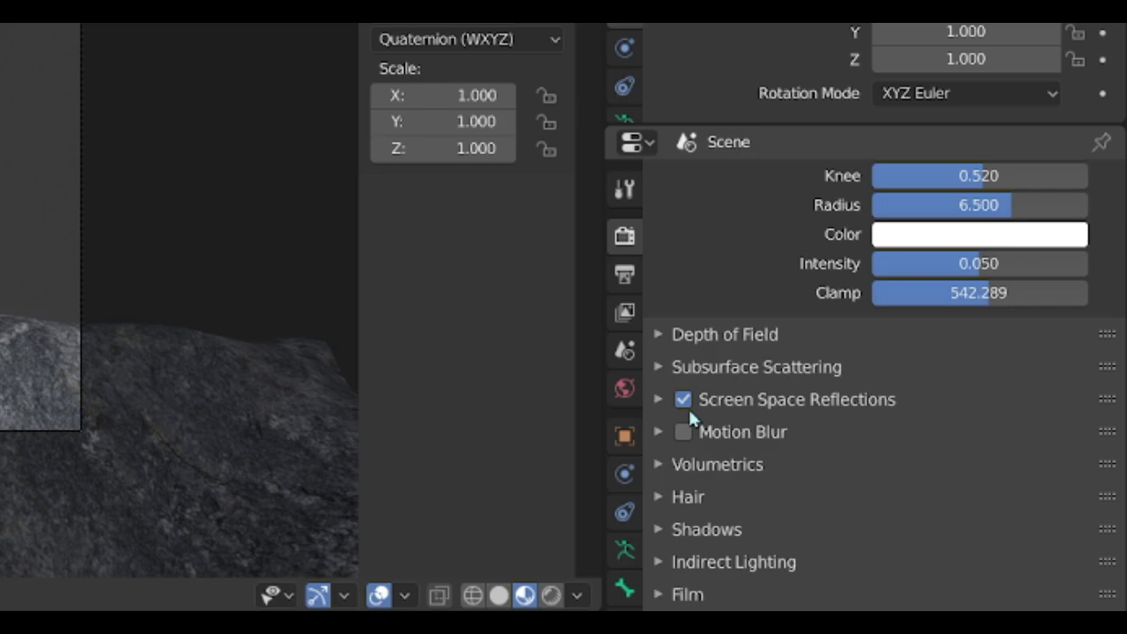
Enable Screen Space Reflections with thickness 5, edge fading 0.244 and clamp 16.
left_click(688, 406)
left_click_drag(978, 496, 1013, 496)
scroll(881, 396, "down", 4)
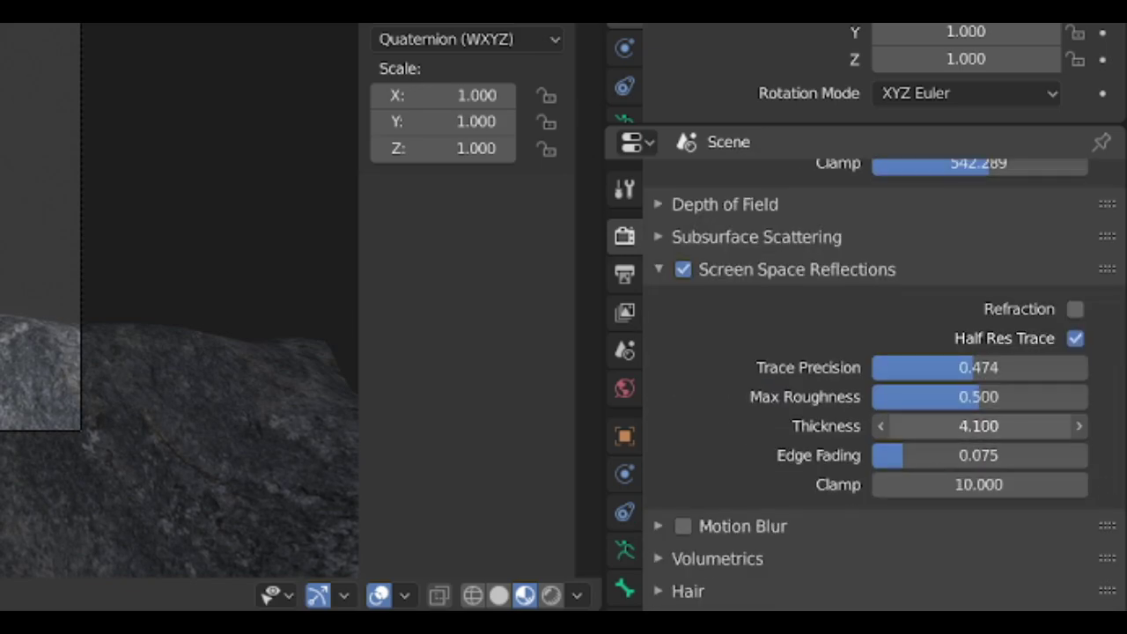
left_click(978, 426)
type("5")
key("Return")
left_click_drag(942, 455, 982, 455)
type("6")
key("Return")
scroll(814, 526, "down", 3)
Set the shadow cube size to 1024px and switch the viewport to Rendered shading.
left_click(727, 532)
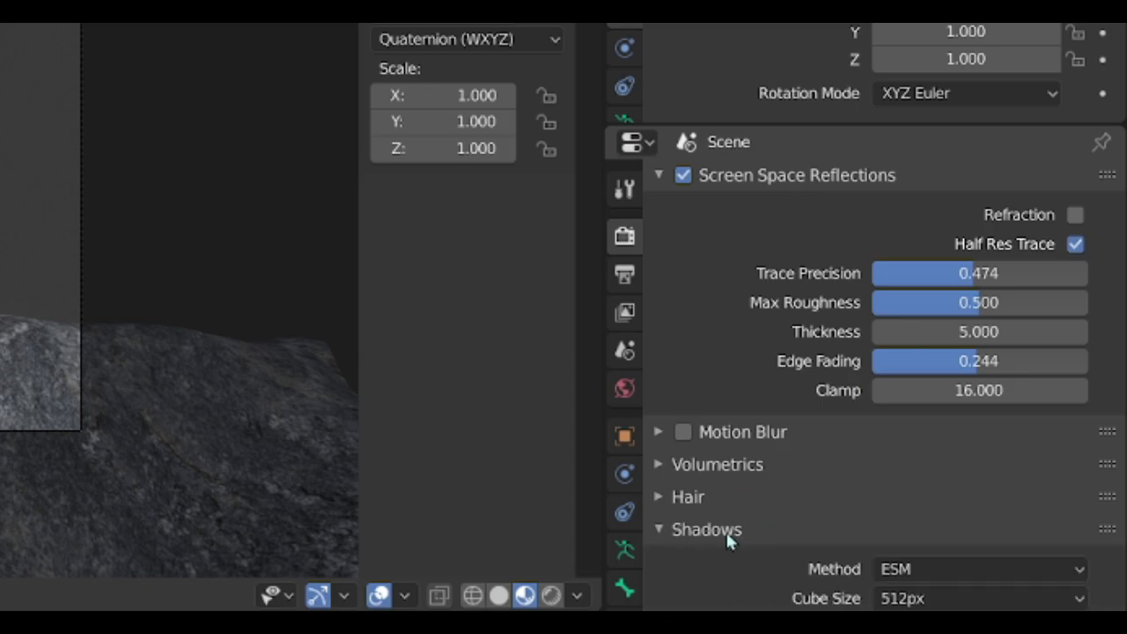
scroll(837, 493, "down", 5)
left_click(956, 426)
left_click(945, 574)
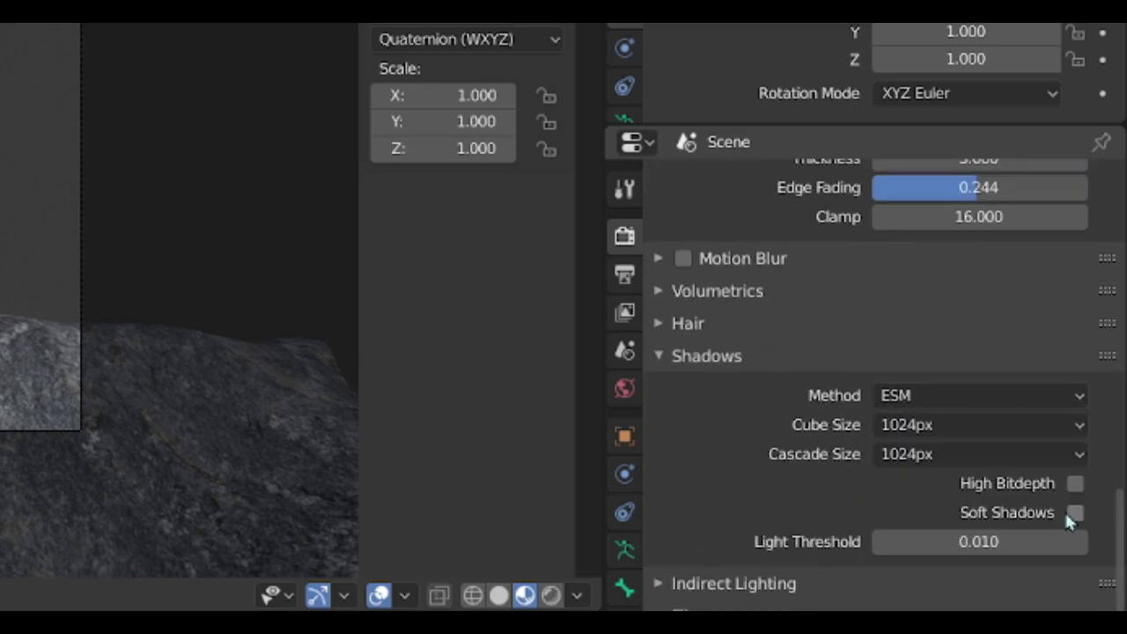
scroll(1057, 528, "down", 1)
scroll(881, 541, "up", 8)
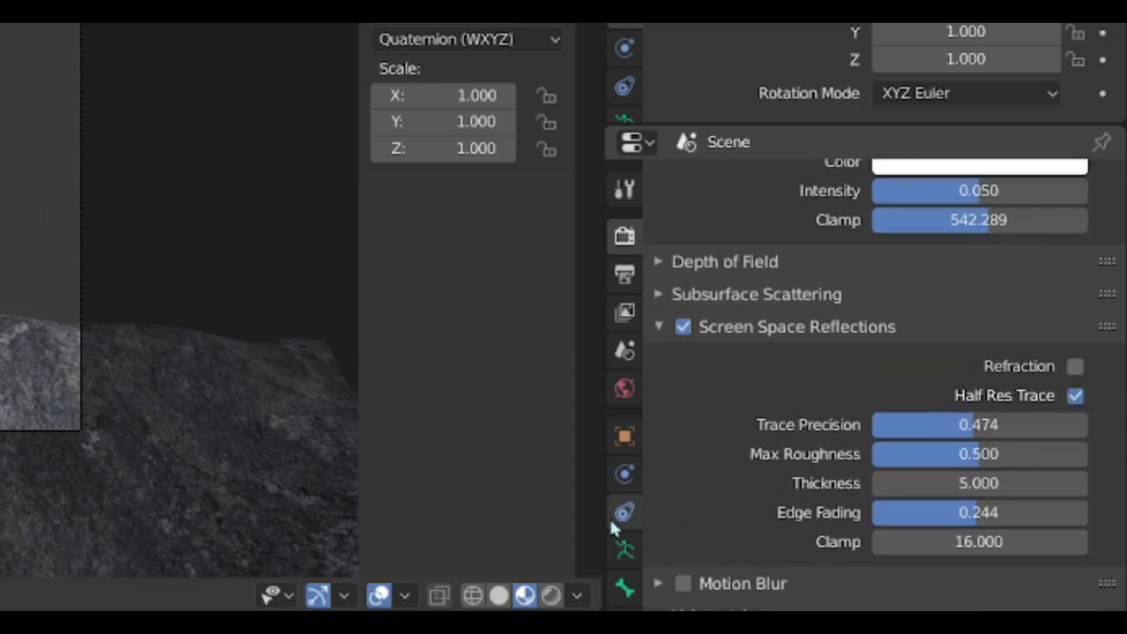
left_click(551, 596)
Enable Use Nodes for the World and open the link menu beside the Background colour.
left_click(854, 410)
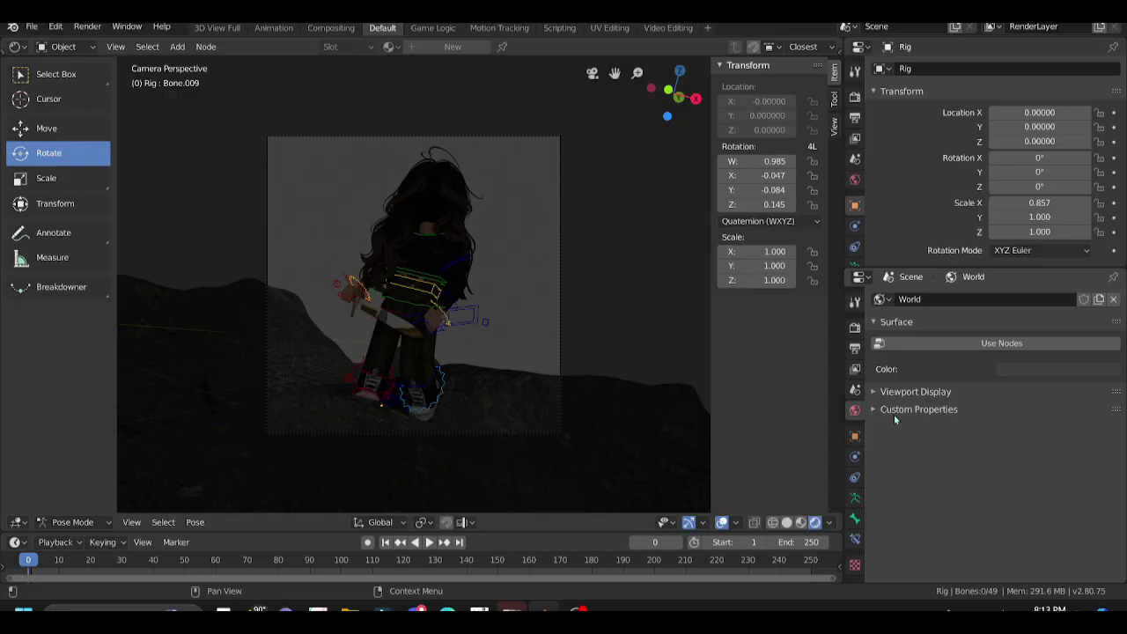
left_click(989, 345)
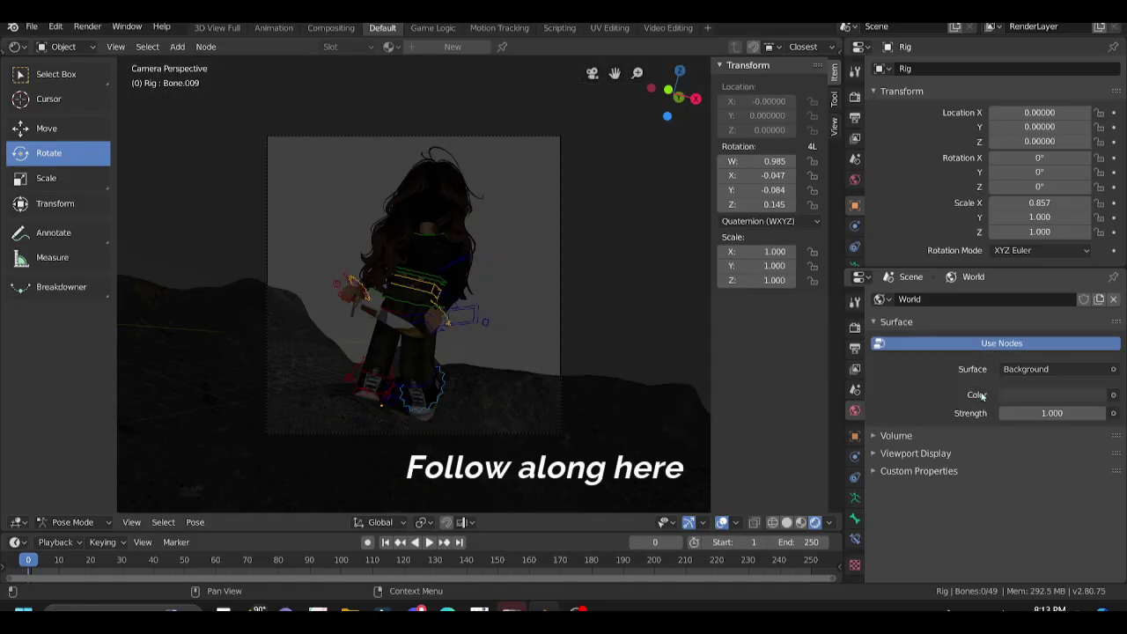
left_click(1114, 398)
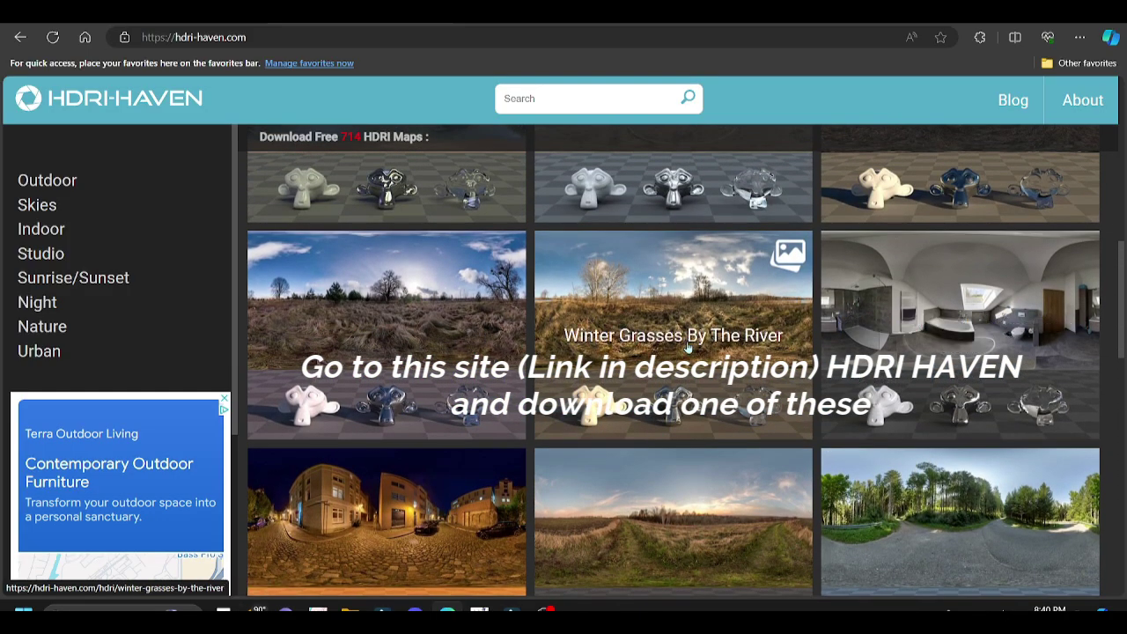
Open the Winter Grasses HDRI download page on HDRI Haven and close the pop-up ad.
left_click(688, 346)
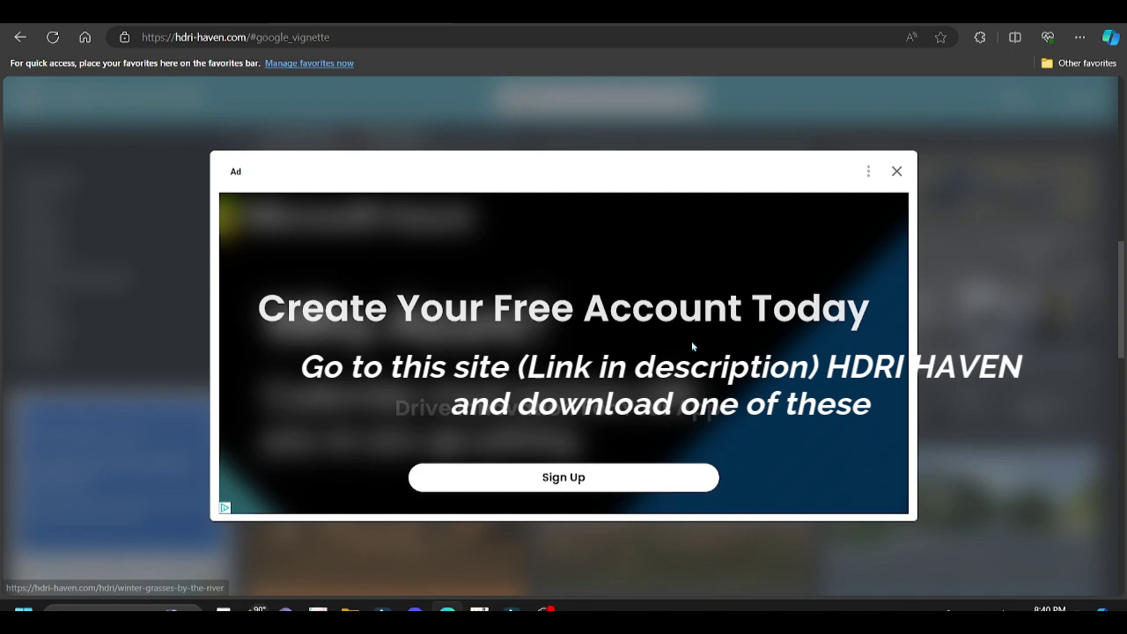
left_click(896, 172)
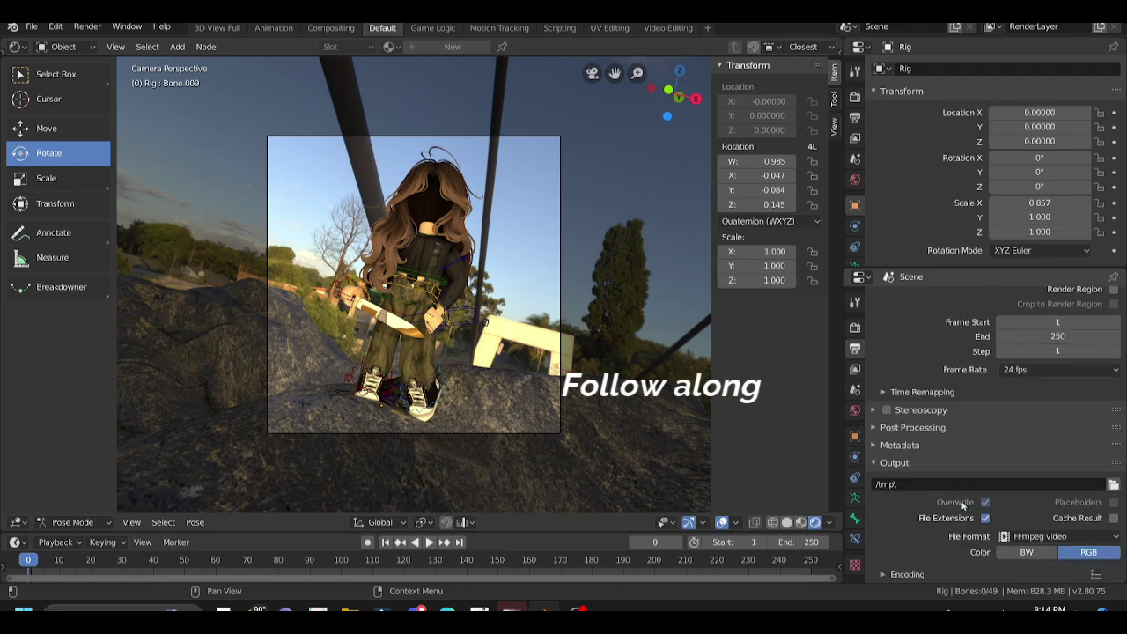
Set the output file format to PNG with RGBA colour.
left_click(1032, 539)
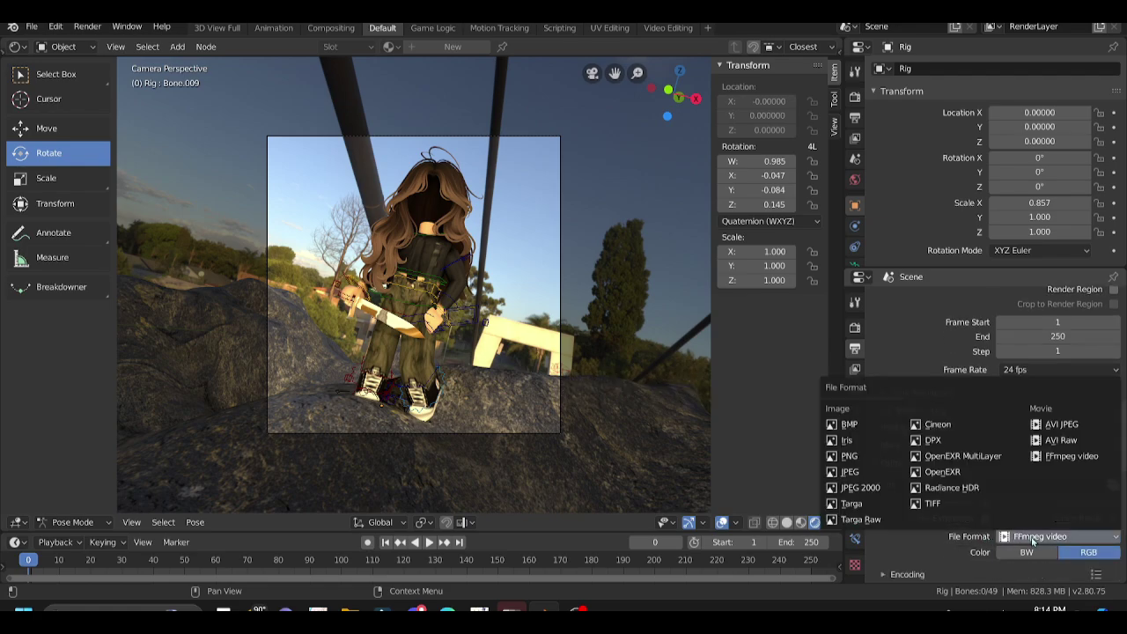
left_click(881, 455)
scroll(890, 463, "down", 1)
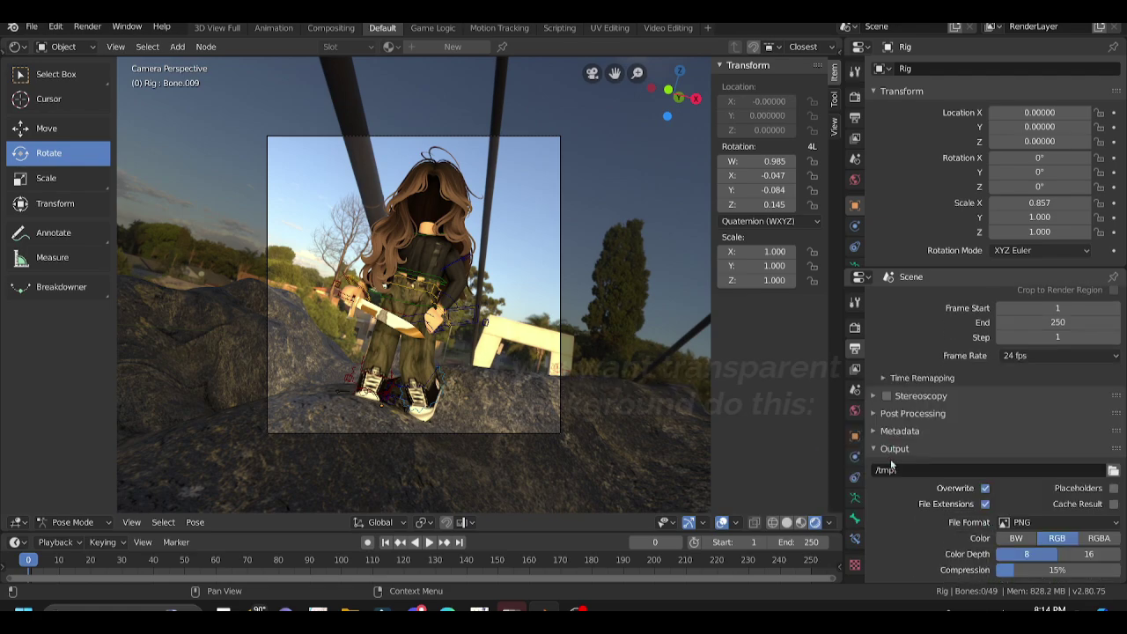
Tick Transparent under Film in Render Properties so the background renders see-through.
left_click(854, 327)
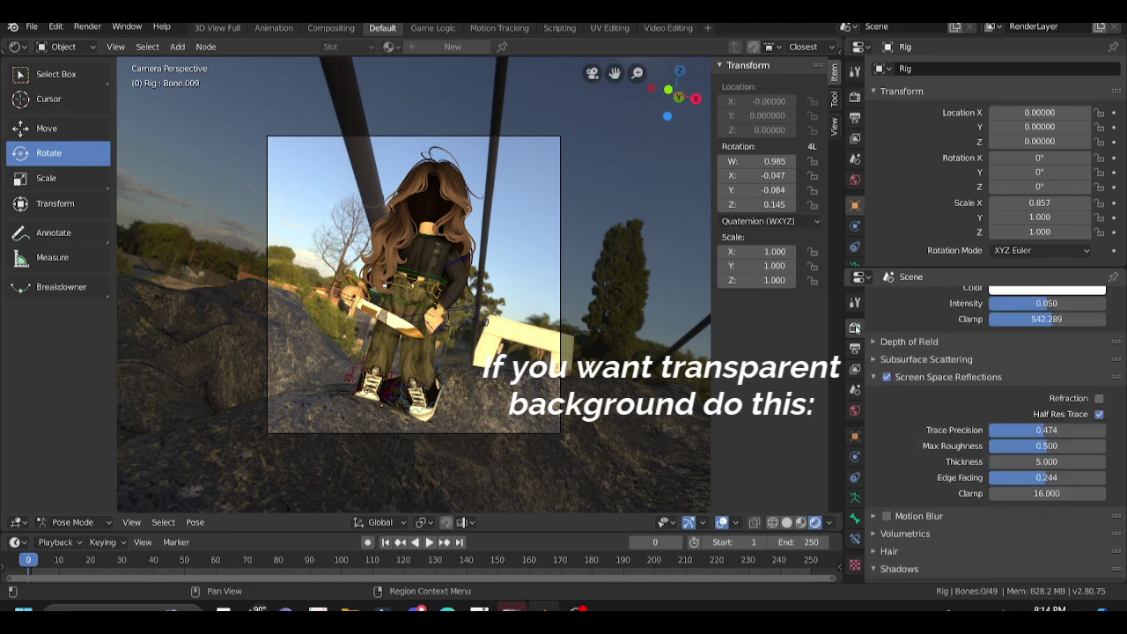
scroll(927, 389, "down", 5)
scroll(947, 446, "down", 2)
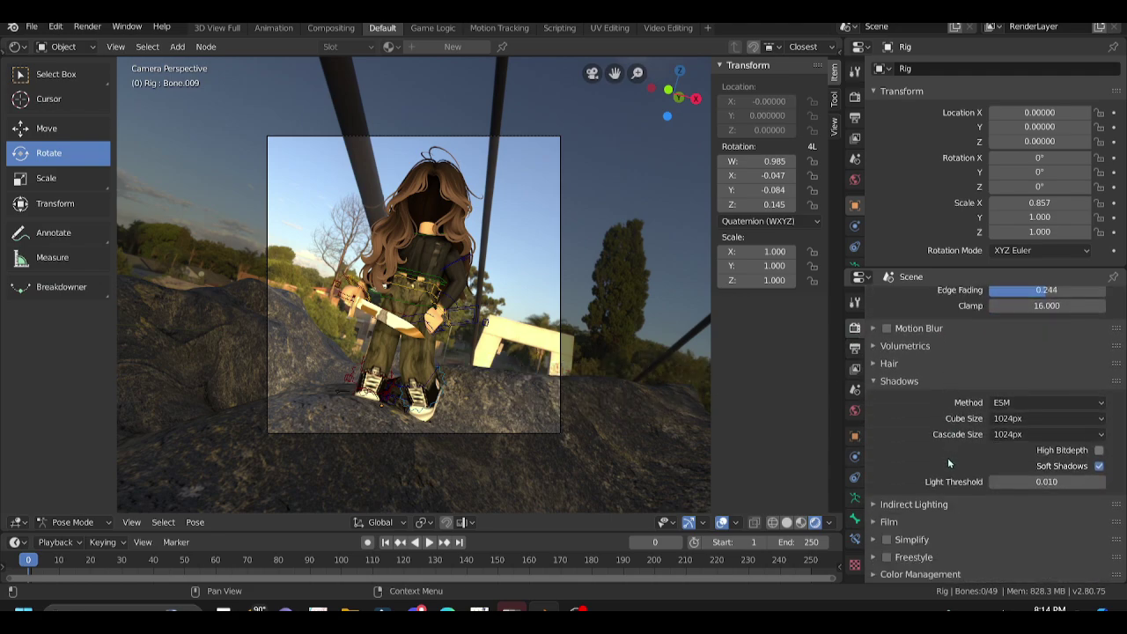
left_click(920, 523)
scroll(968, 522, "down", 3)
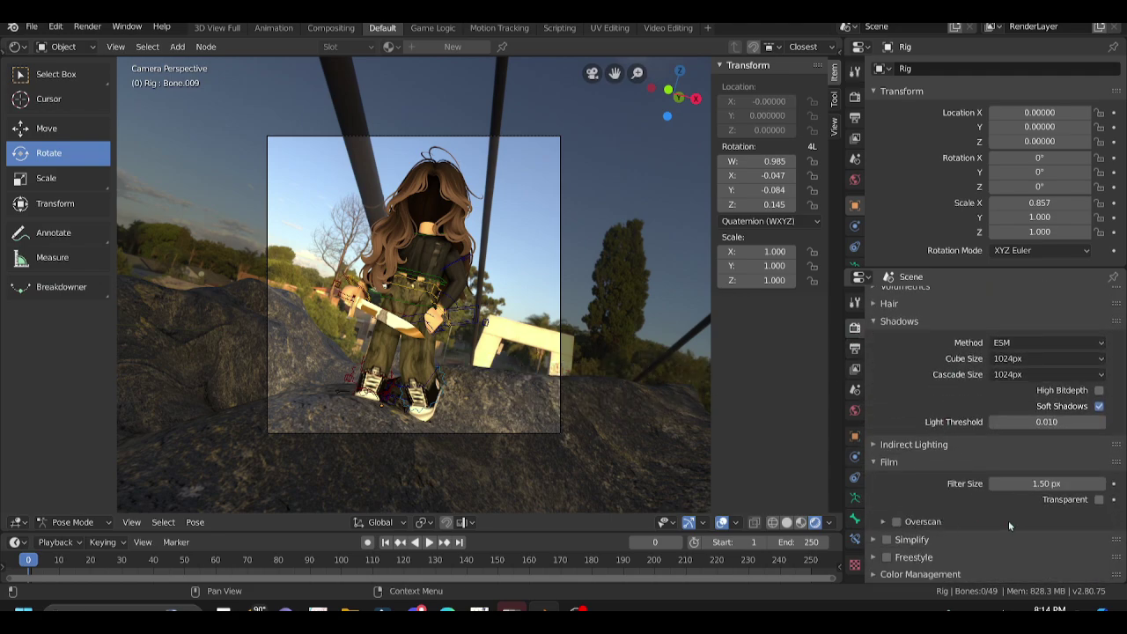
left_click(1099, 500)
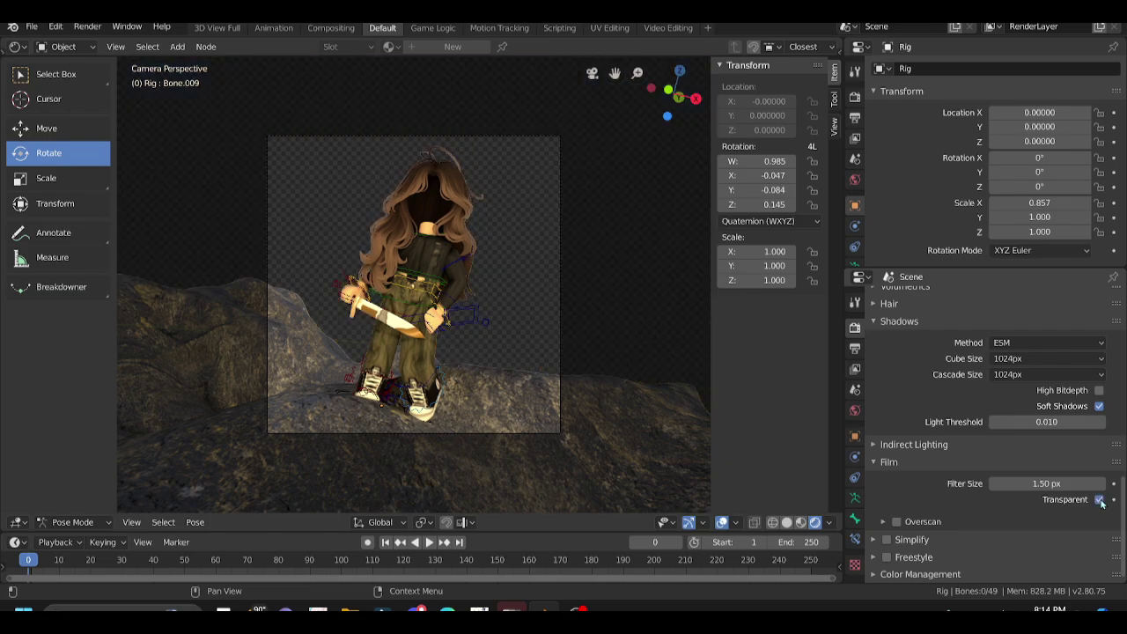
left_click(856, 349)
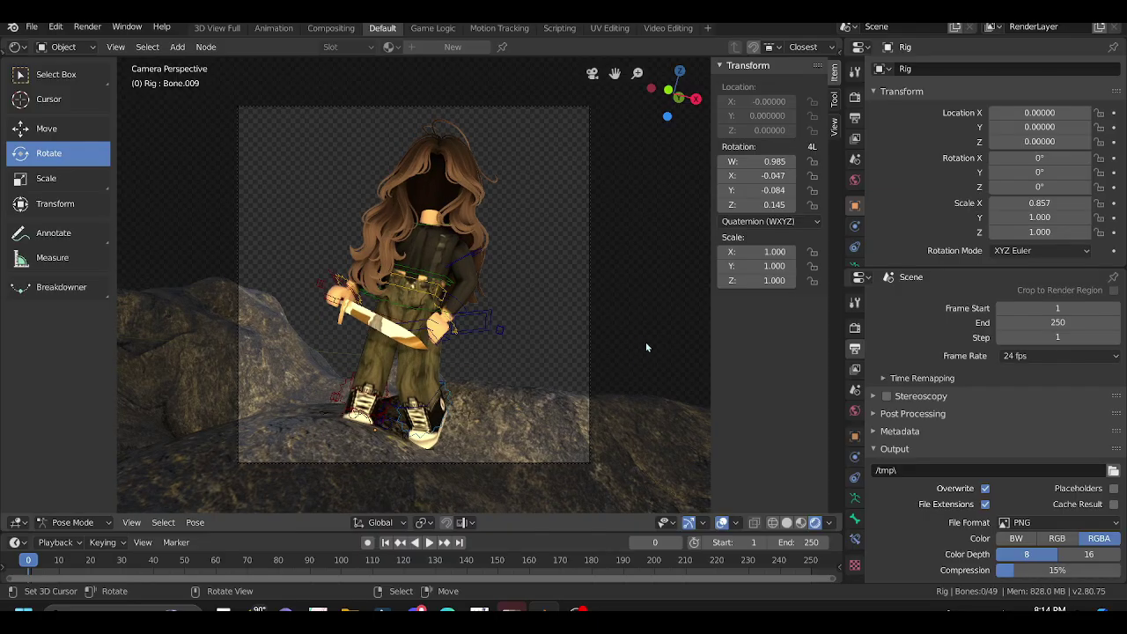
Set the World background strength to 0.4, then lower it further to 0.3.
left_click(855, 410)
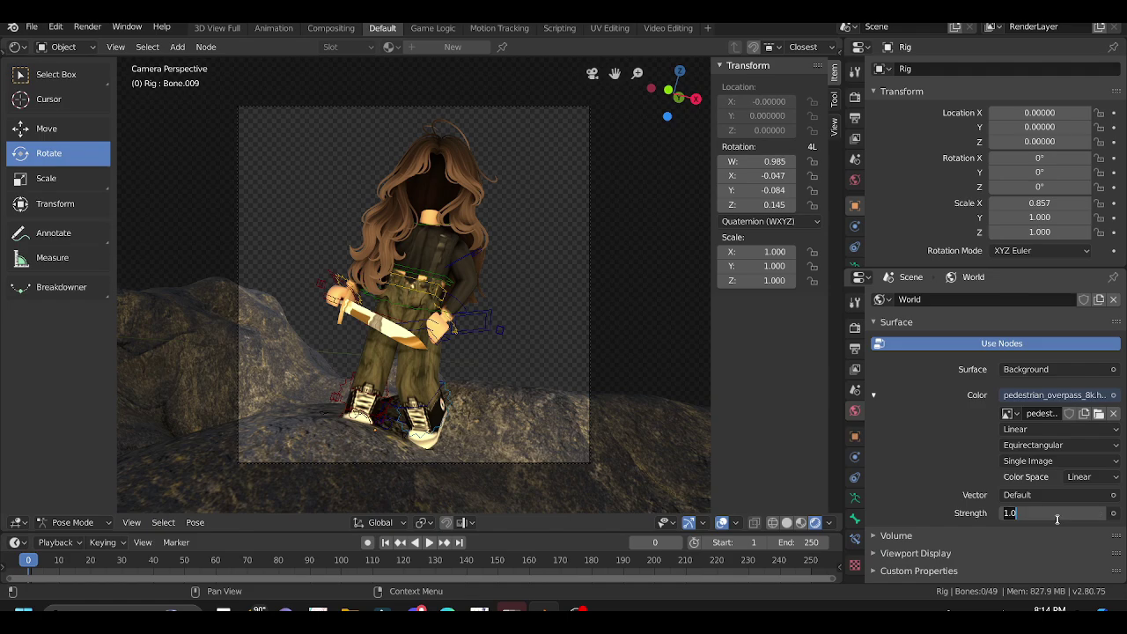
type("0.4")
key("Return")
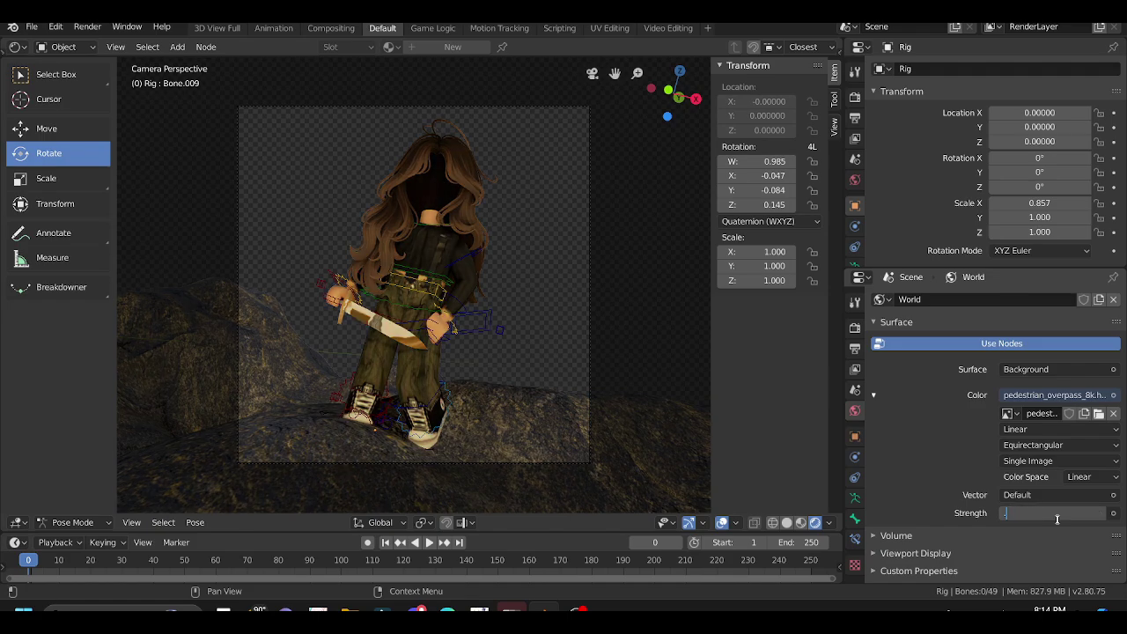
type("0.3")
key("Return")
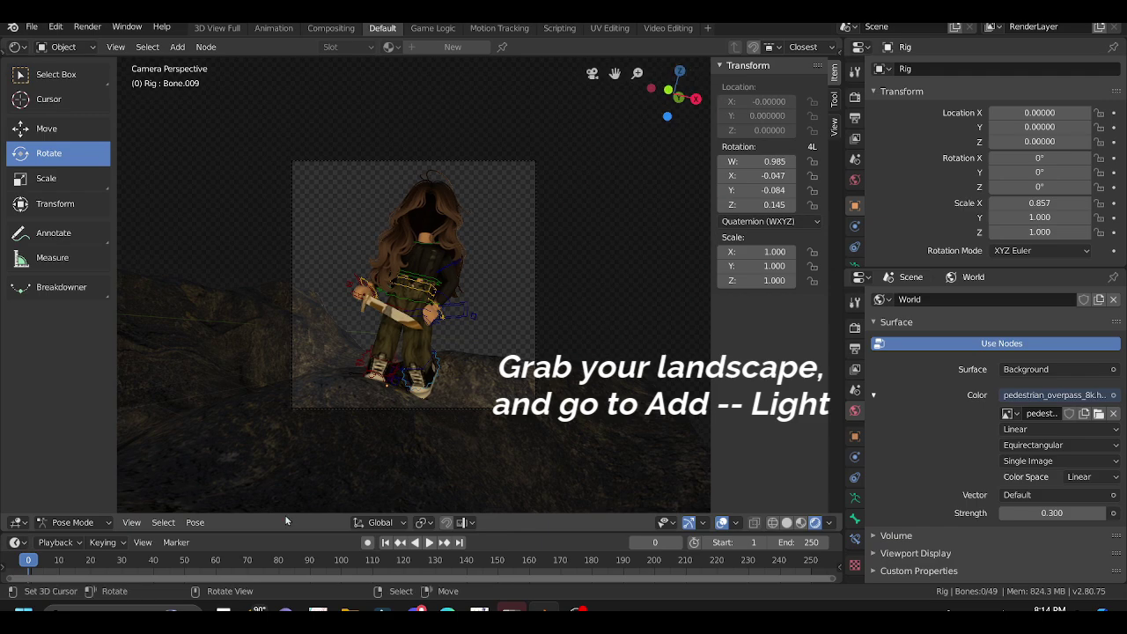
Add a Sun light with the rock landscape selected and switch to brighter viewport shading.
left_click(264, 437)
left_click(194, 522)
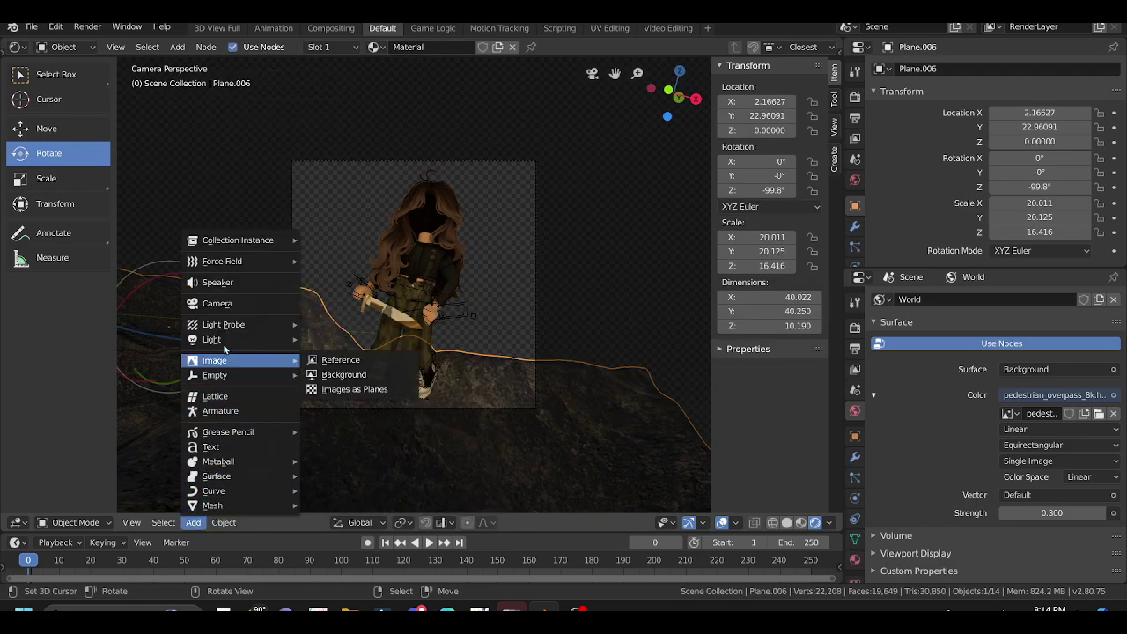
mouse_move(212, 339)
left_click(328, 355)
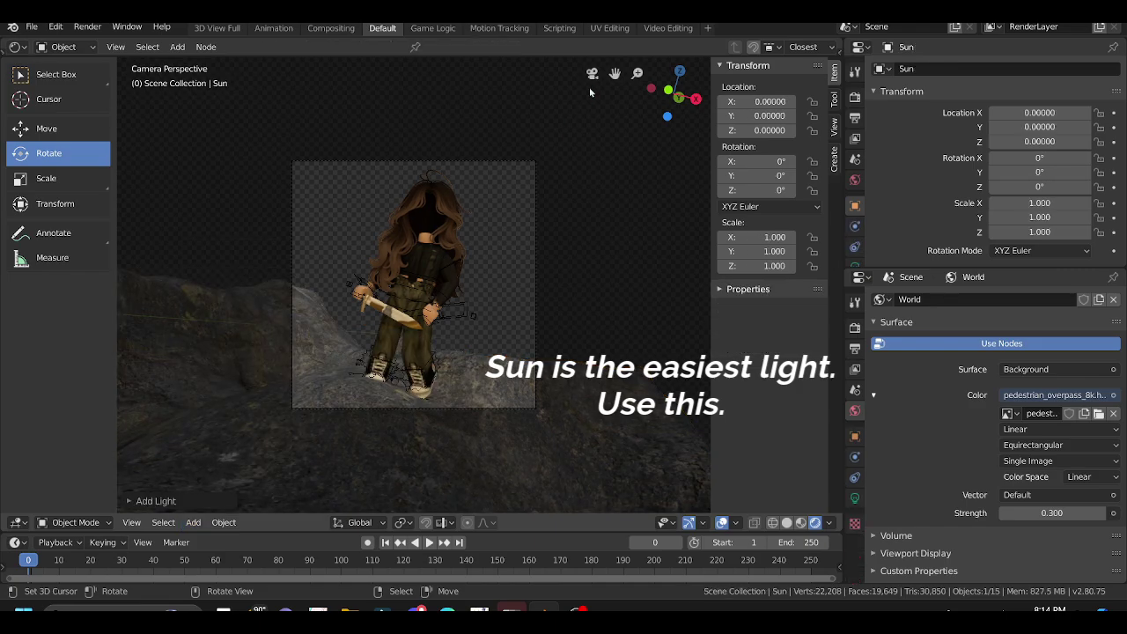
key("KP_Decimal")
key("shift+grave")
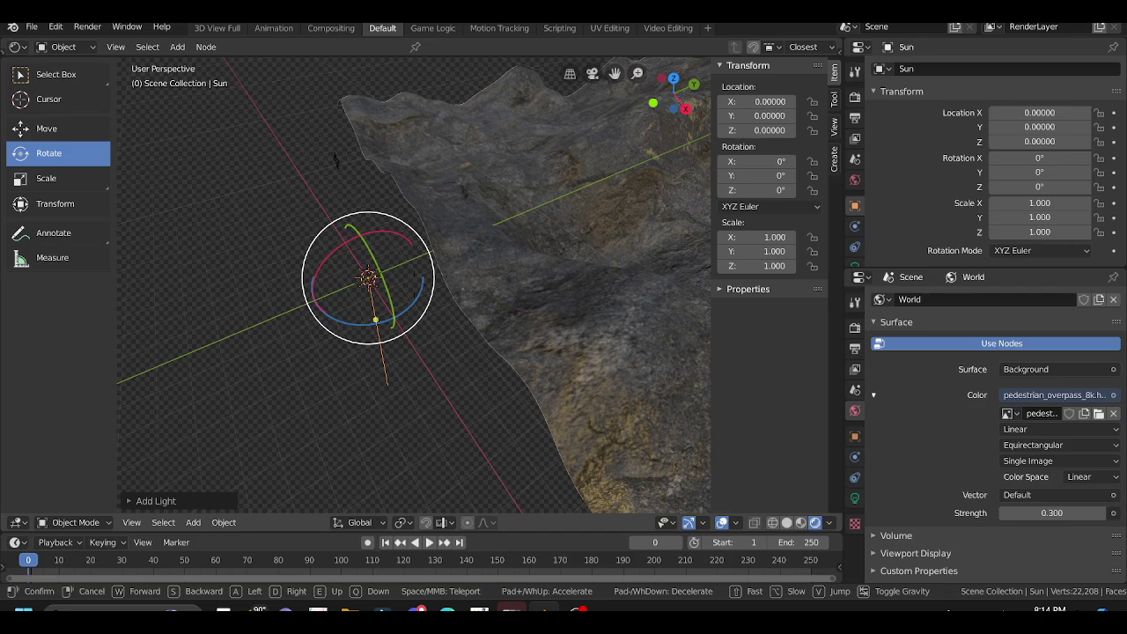
key("Return")
left_click(805, 529)
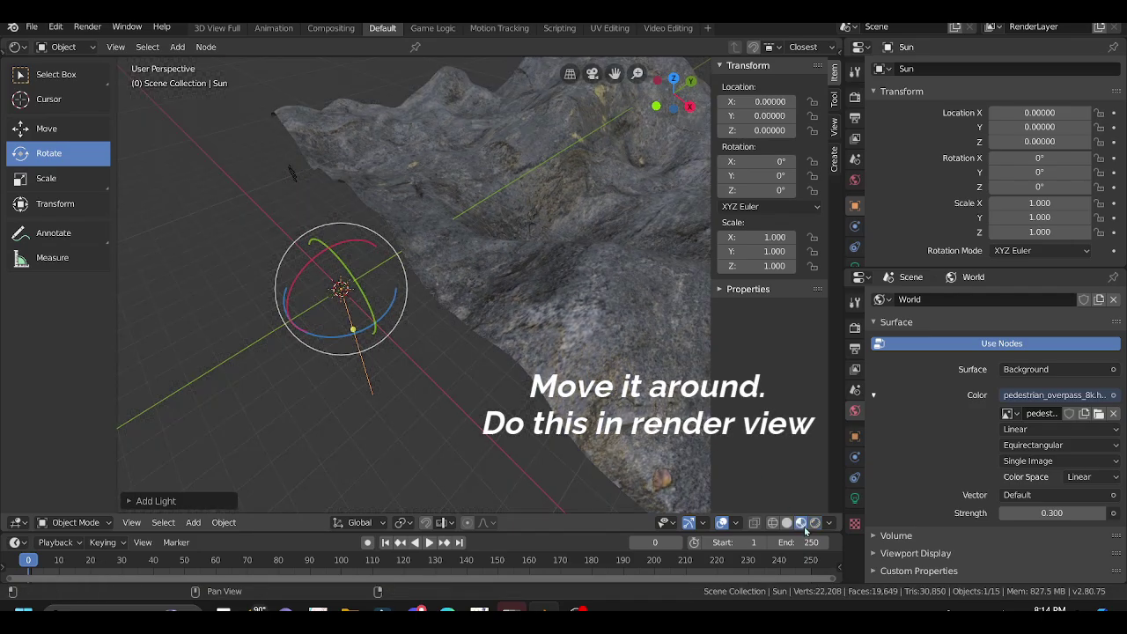
Raise the Sun above the rock near the avatar and enlarge it to 1.256.
left_click(64, 134)
left_click_drag(341, 290, 250, 59)
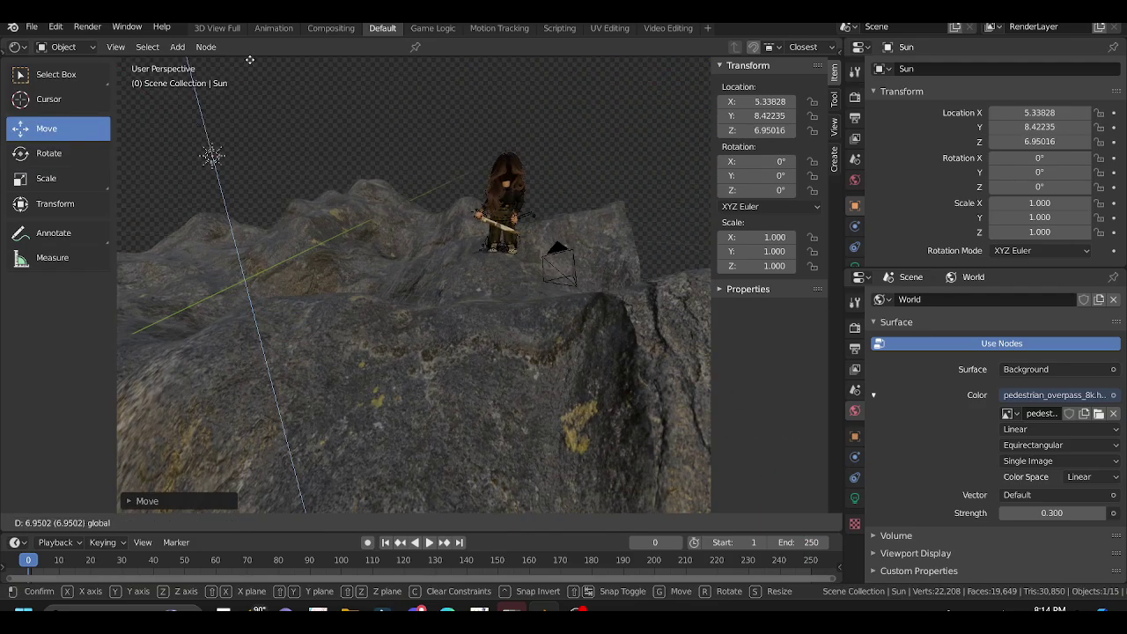
left_click(46, 178)
left_click_drag(211, 156, 264, 123)
middle_click_drag(396, 308, 423, 290)
Tilt the Sun to angle its light and shift it further along X.
left_click(49, 153)
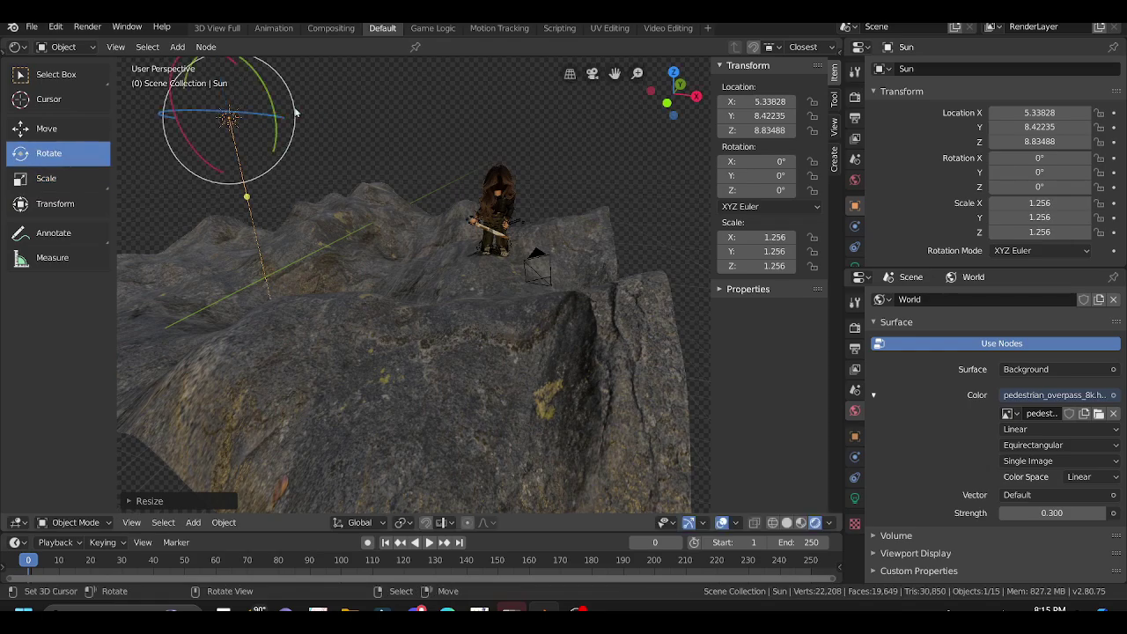
left_click_drag(295, 112, 475, 163)
left_click(47, 129)
left_click_drag(308, 113, 392, 113)
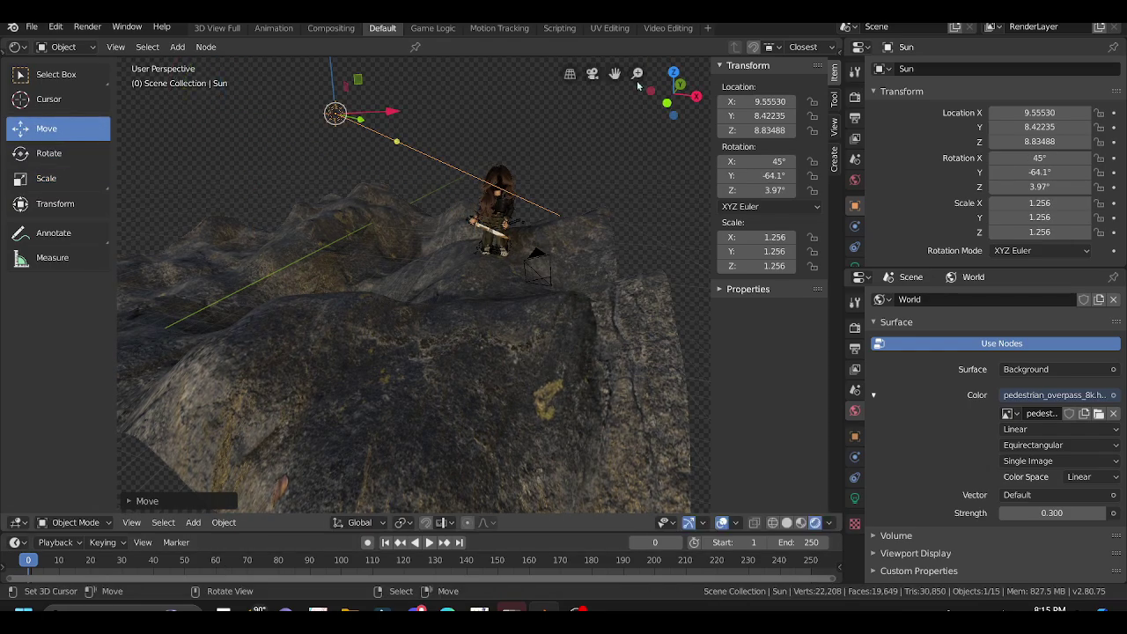
Move the Sun along Y, check the camera framing, and bring up the Sun's light color.
left_click(592, 73)
left_click(592, 73)
middle_click_drag(397, 308, 458, 291)
mouse_move(458, 225)
left_mouse_down()
mouse_move(361, 221)
mouse_move(361, 281)
left_mouse_up()
left_click(49, 153)
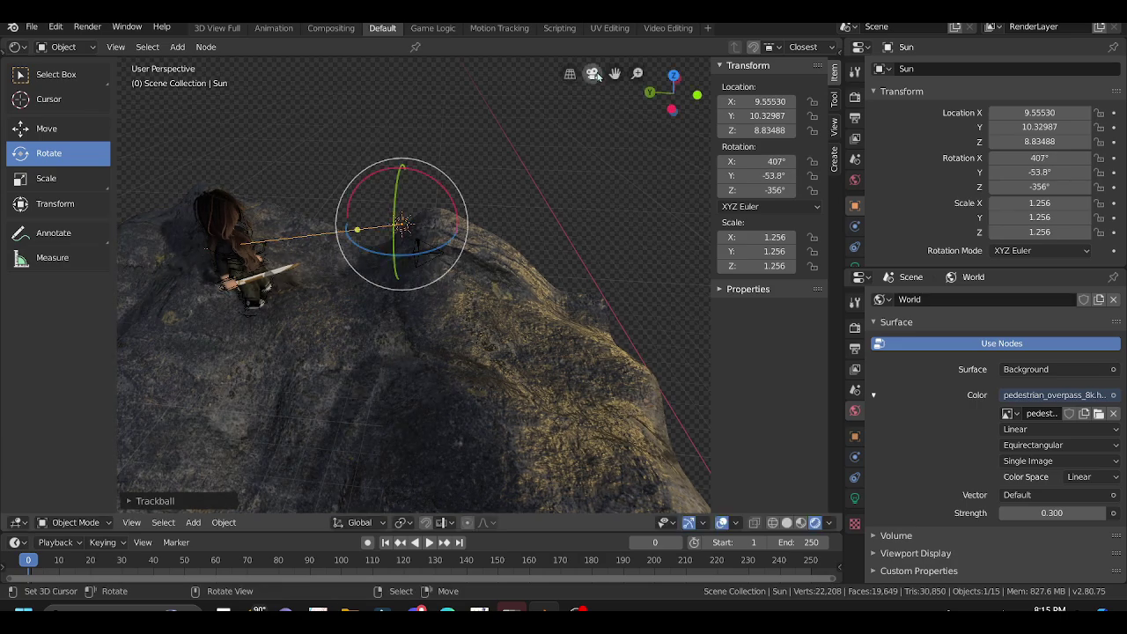
left_click(594, 74)
left_click(854, 500)
left_click(1050, 381)
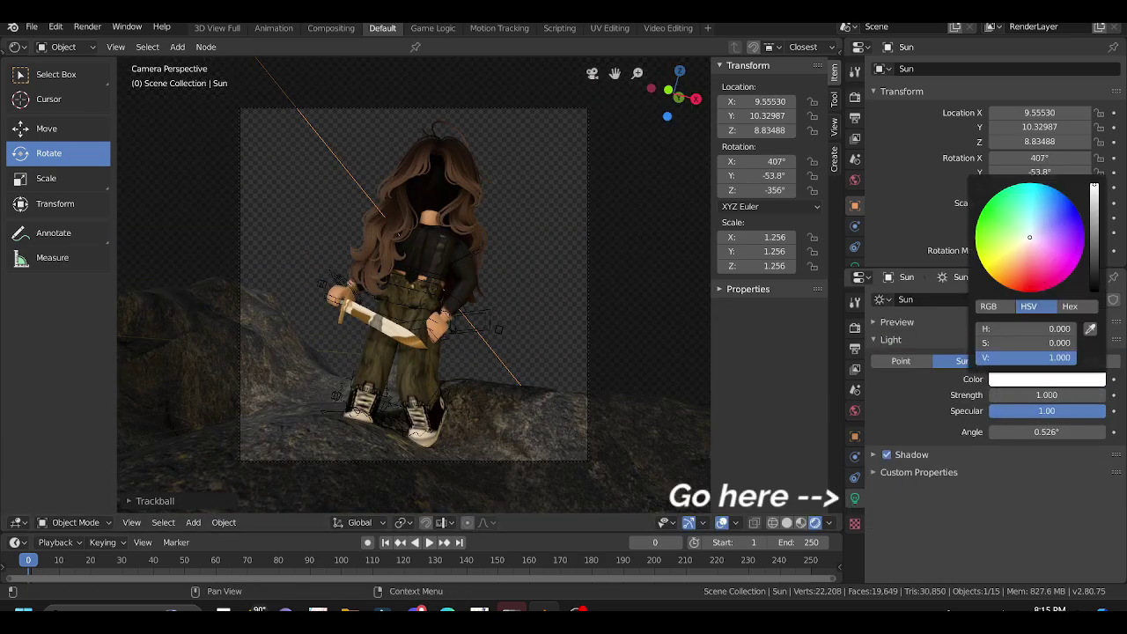
Tint the Sun light yellow on the color wheel and render the final image.
mouse_move(1029, 237)
left_mouse_down()
mouse_move(990, 211)
mouse_move(980, 260)
left_mouse_up()
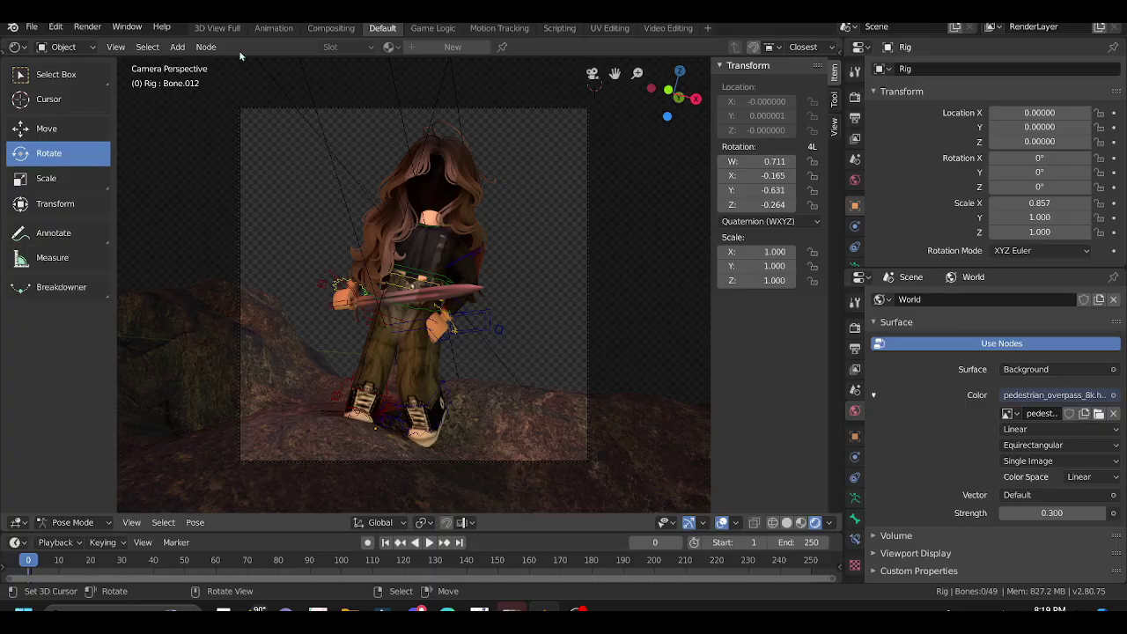
left_click(89, 27)
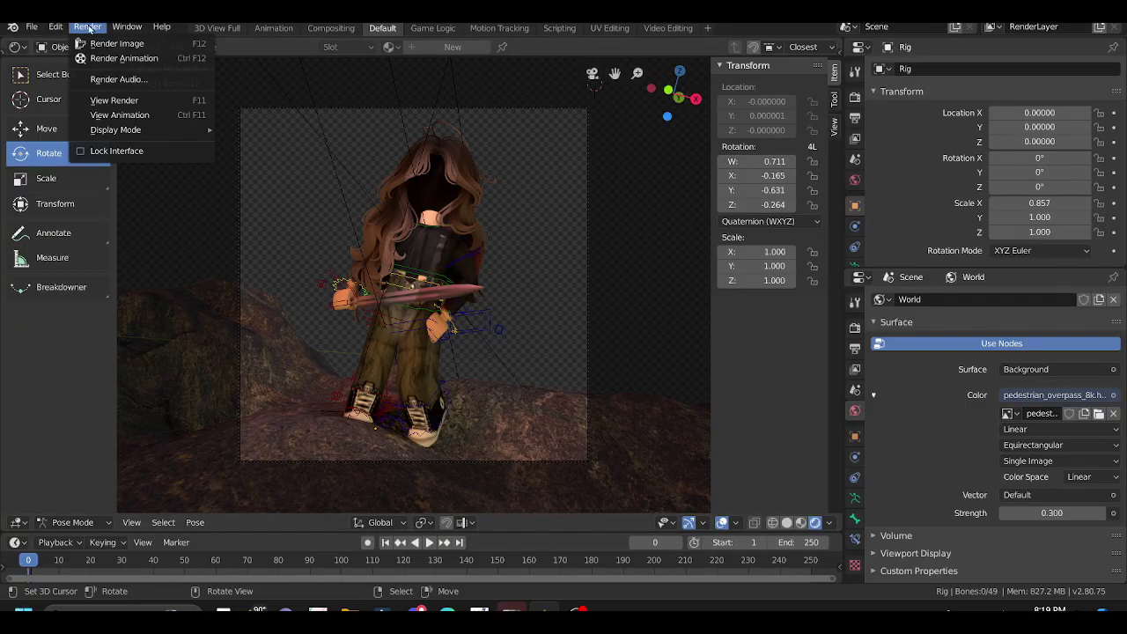
left_click(153, 43)
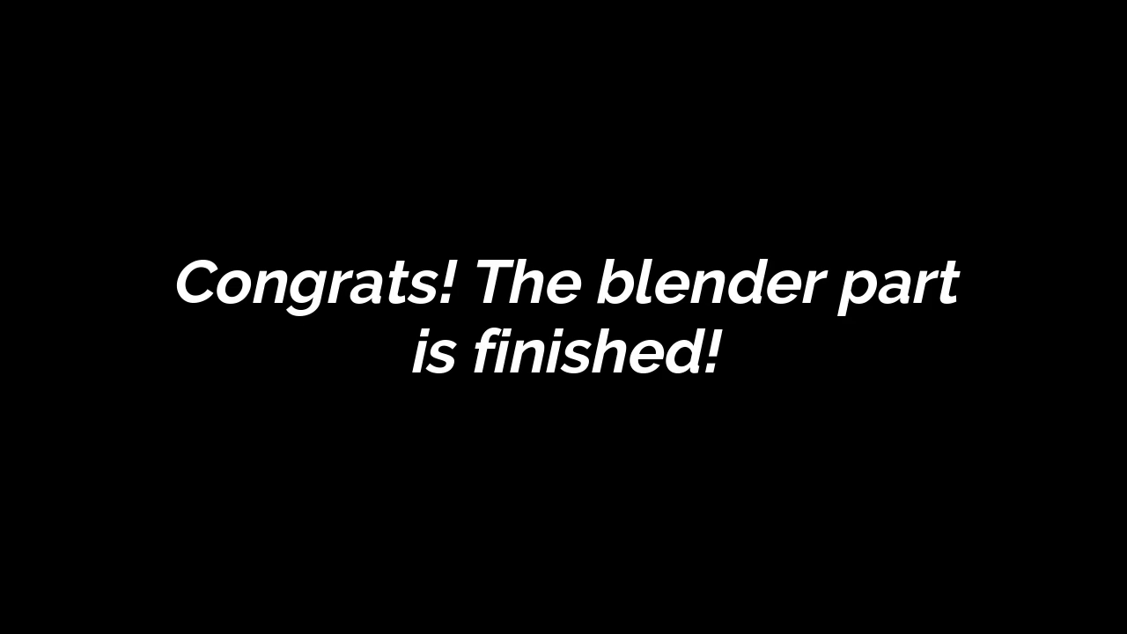